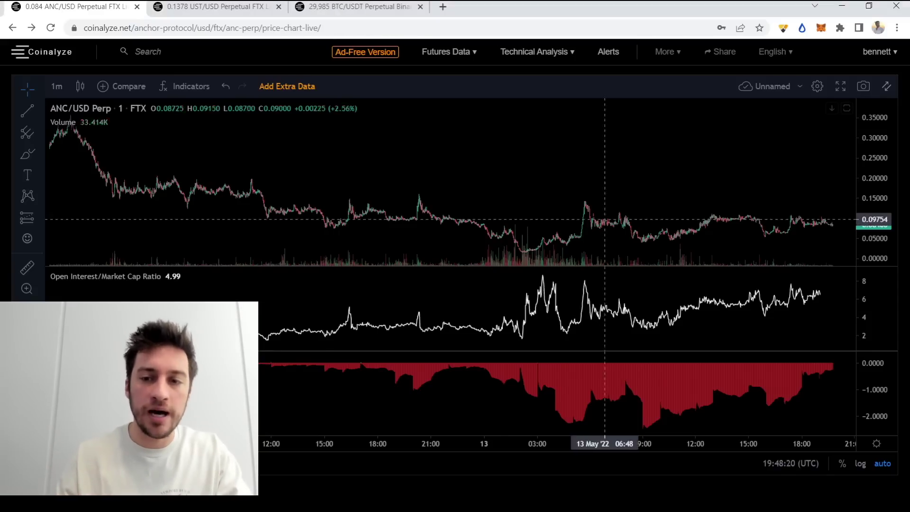
- Examine the ANC/USD price, open interest/market cap ratio and funding rate from the evening of 12 May through 13 May
scroll(531, 304, up, 3)
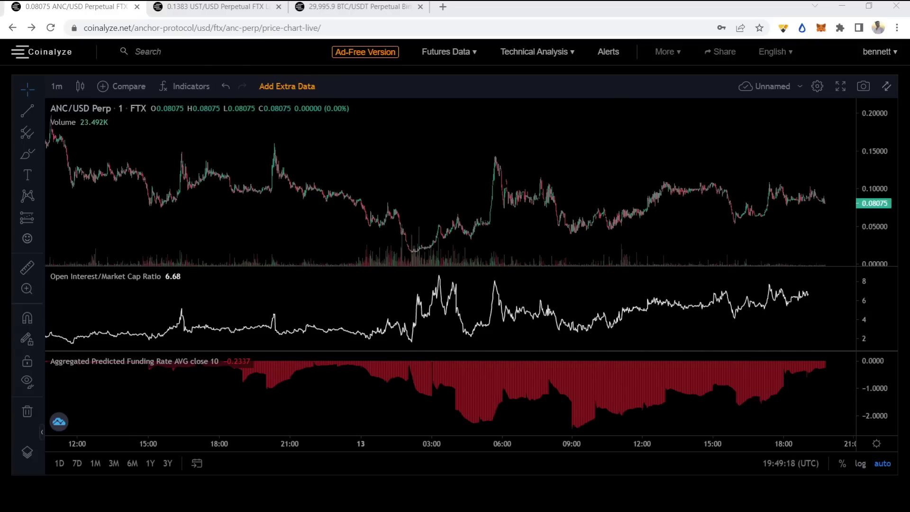
scroll(525, 214, up, 2)
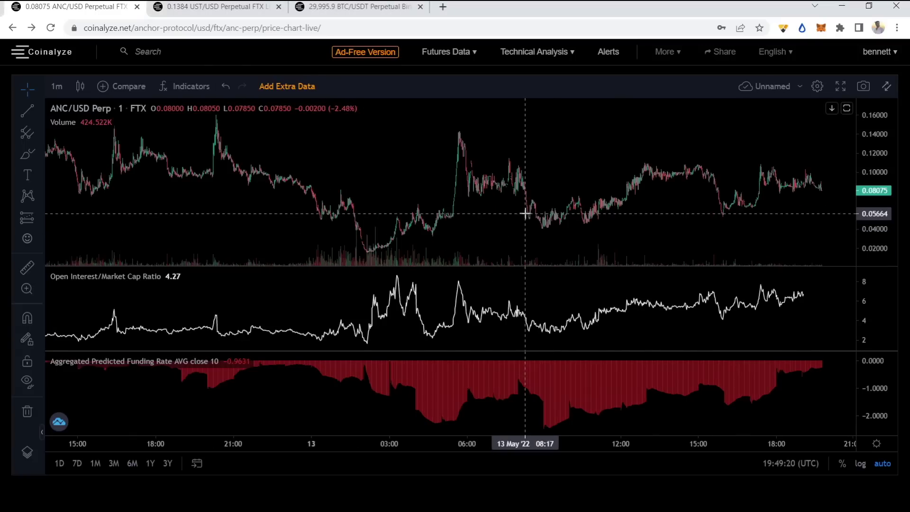
drag(375, 180, 405, 173)
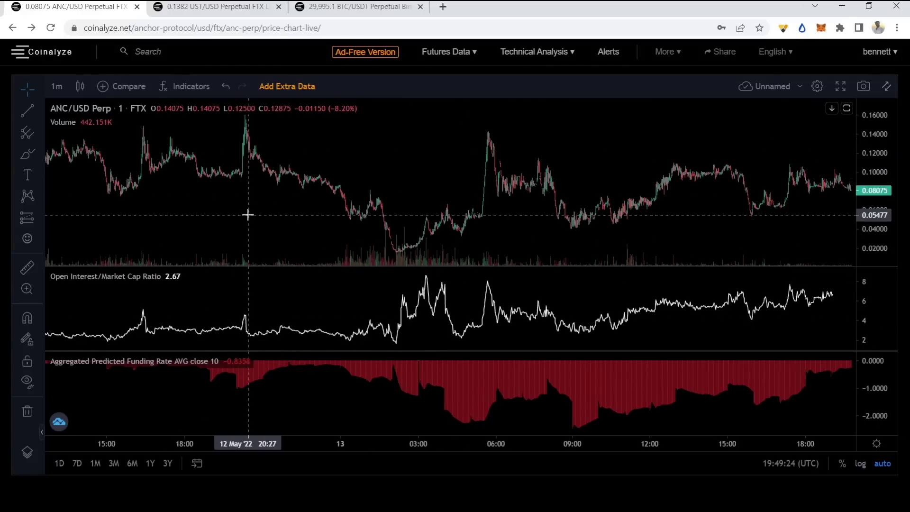
scroll(335, 178, up, 2)
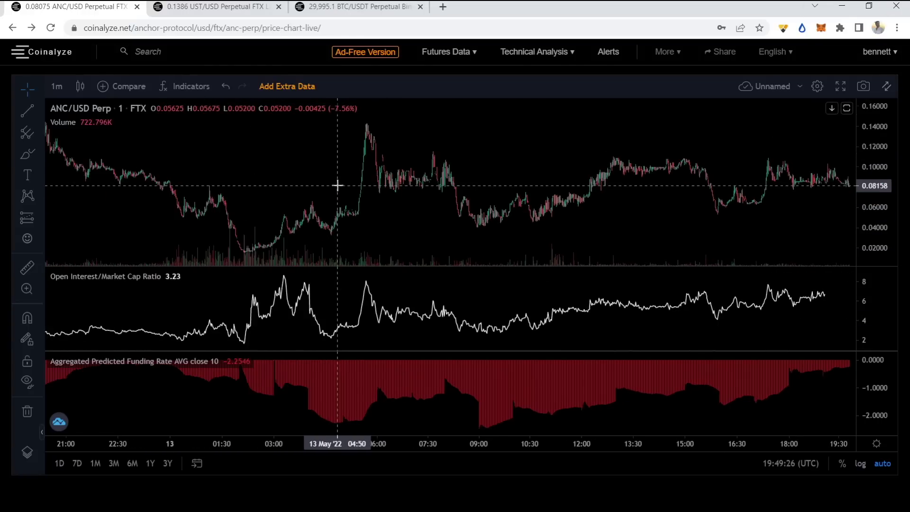
scroll(328, 190, up, 1)
drag(291, 200, 332, 199)
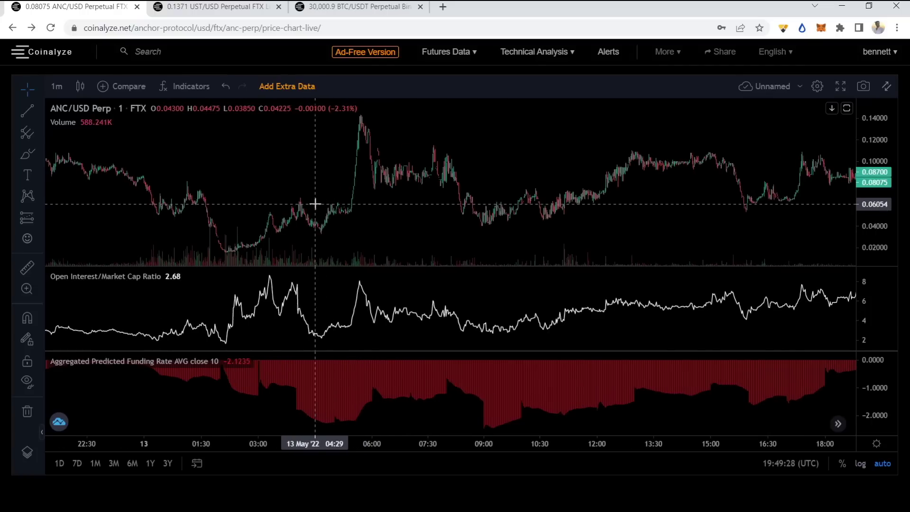
- Measure the ANC/USD price moves around 03:30 to 04:50 on 13 May, including the rise from the 04:28 low
shift+click(279, 188)
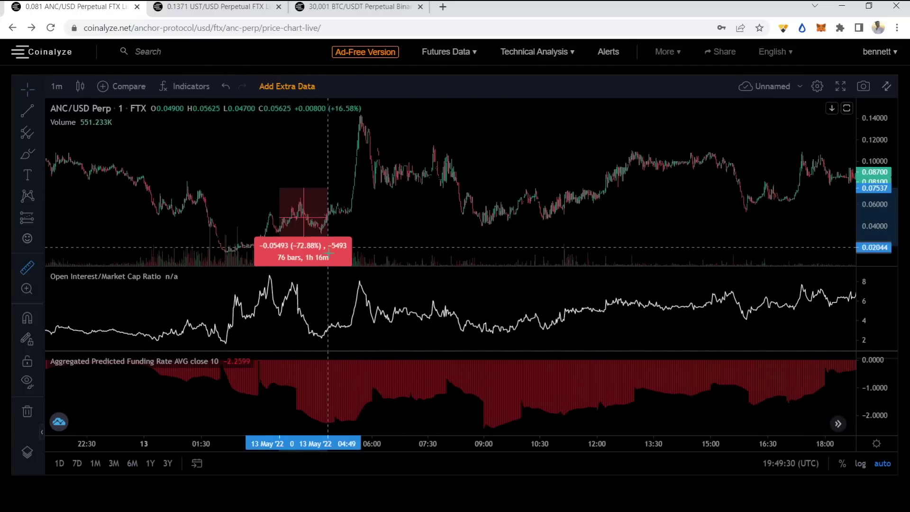
click(304, 199)
click(315, 231)
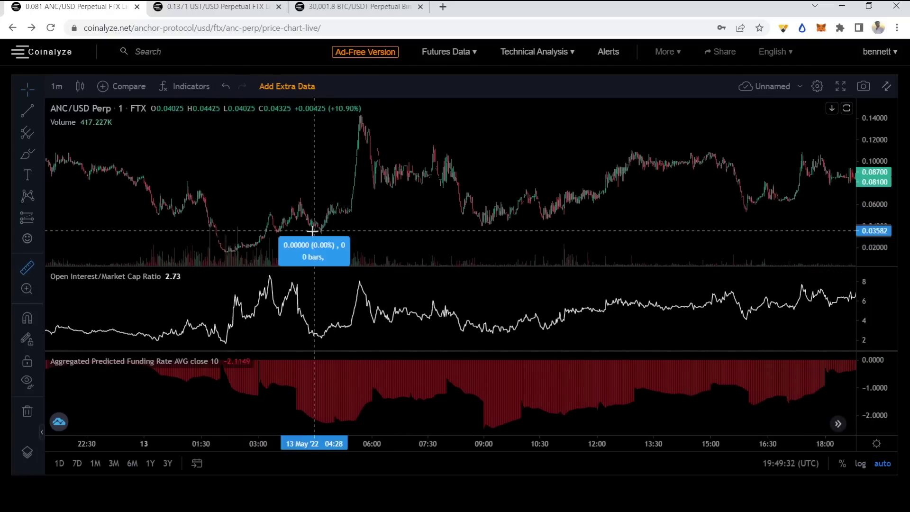
click(465, 125)
click(297, 129)
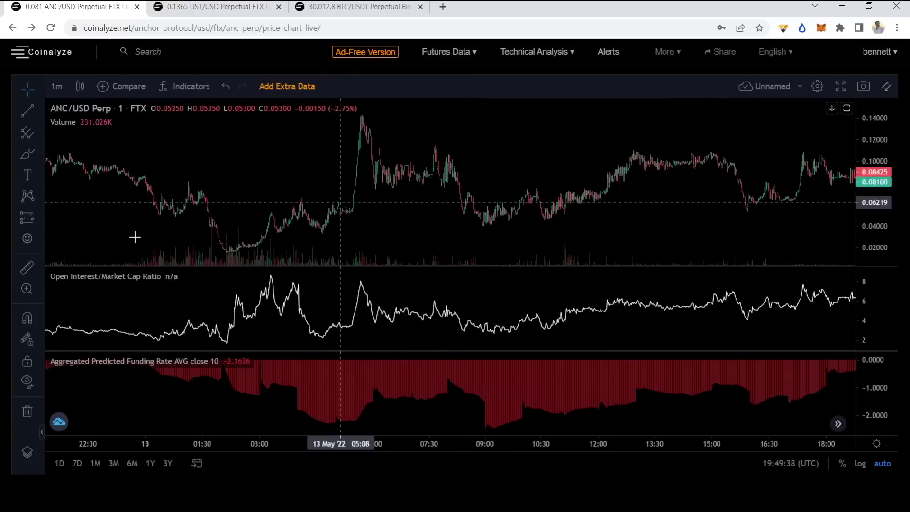
- Examine how open interest ratio and funding rate behave before and during the ANC/USD price spike between 02:00 and 06:00 on 13 May
drag(355, 209, 320, 216)
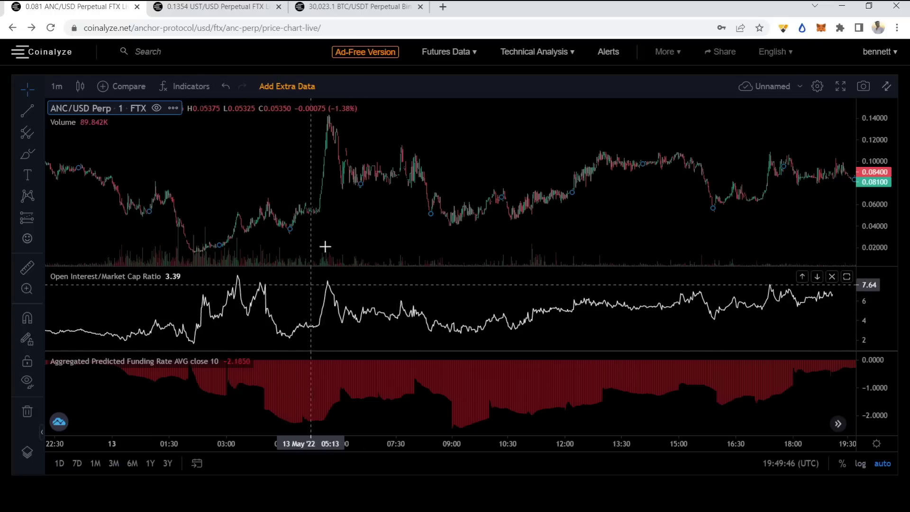
click(305, 209)
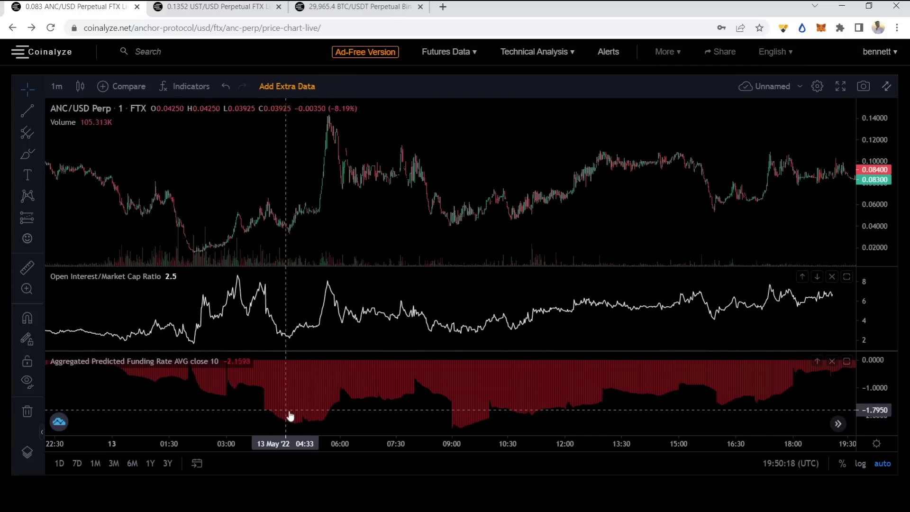
drag(269, 153, 539, 196)
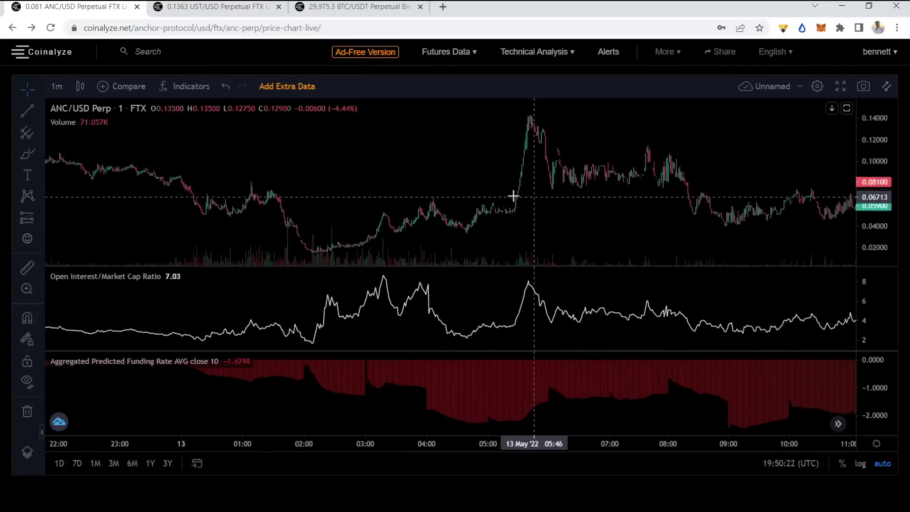
scroll(539, 197, up, 2)
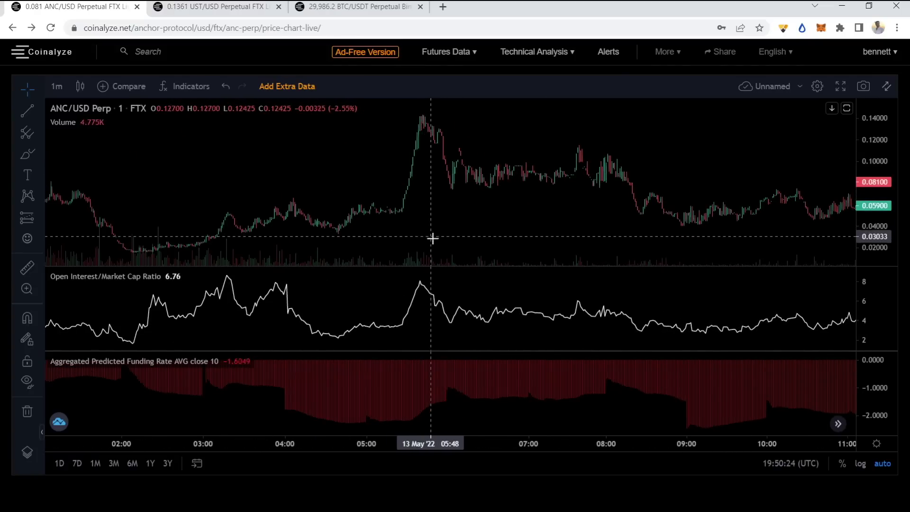
scroll(428, 237, down, 3)
scroll(441, 270, up, 2)
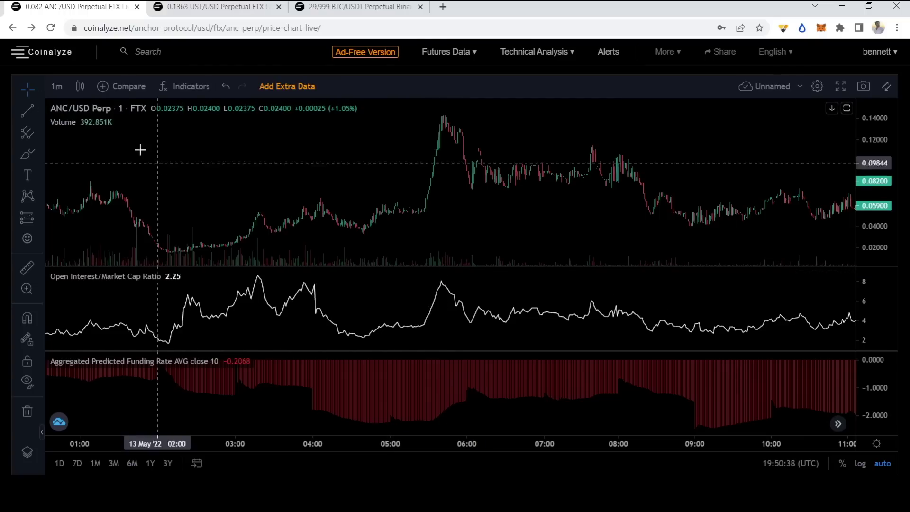
mouse_move(440, 417)
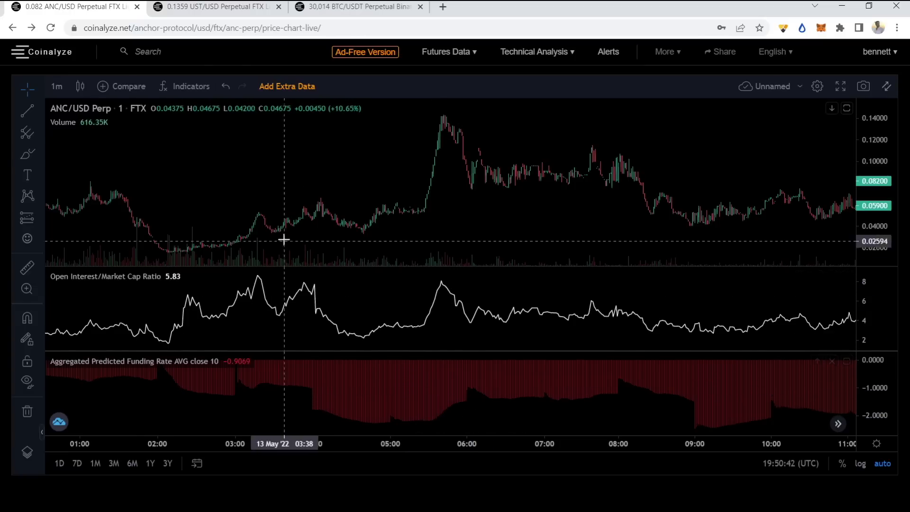
mouse_move(444, 381)
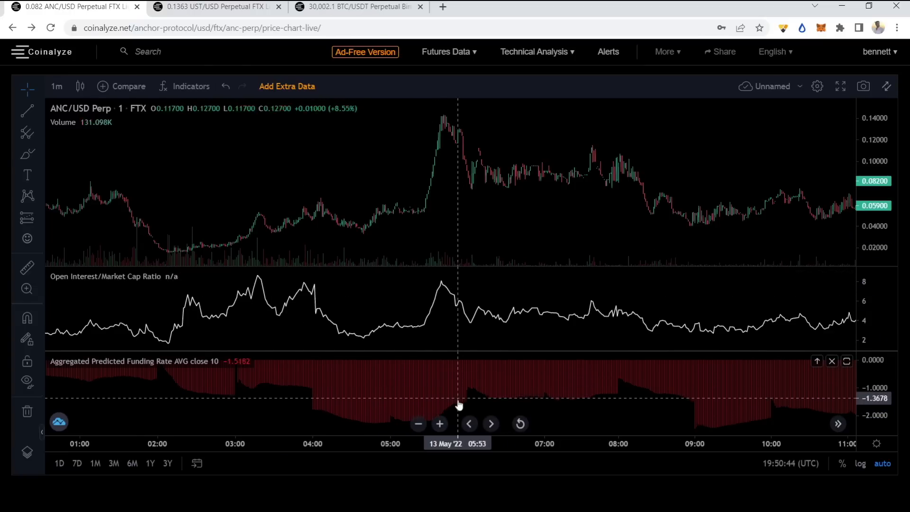
- Measure the ANC/USD price decline following the peak, starting around 05:51 on 13 May
shift+click(454, 121)
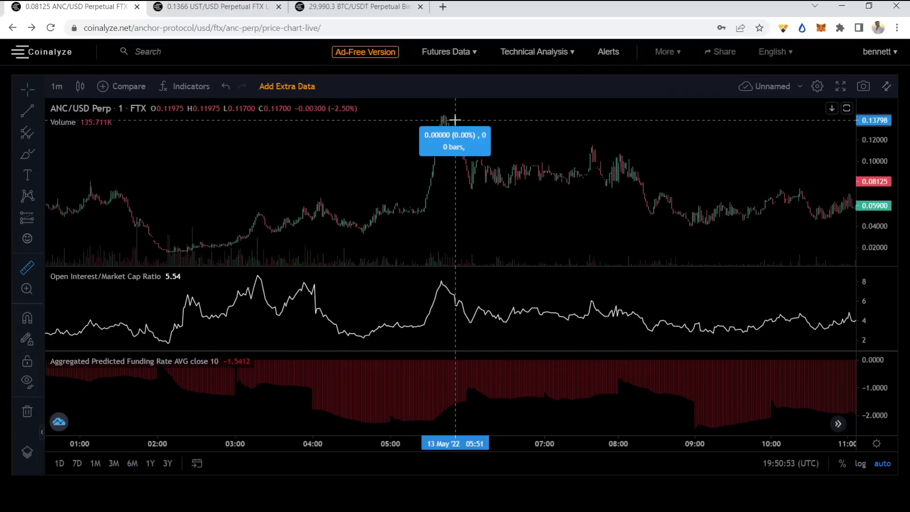
click(583, 214)
click(455, 135)
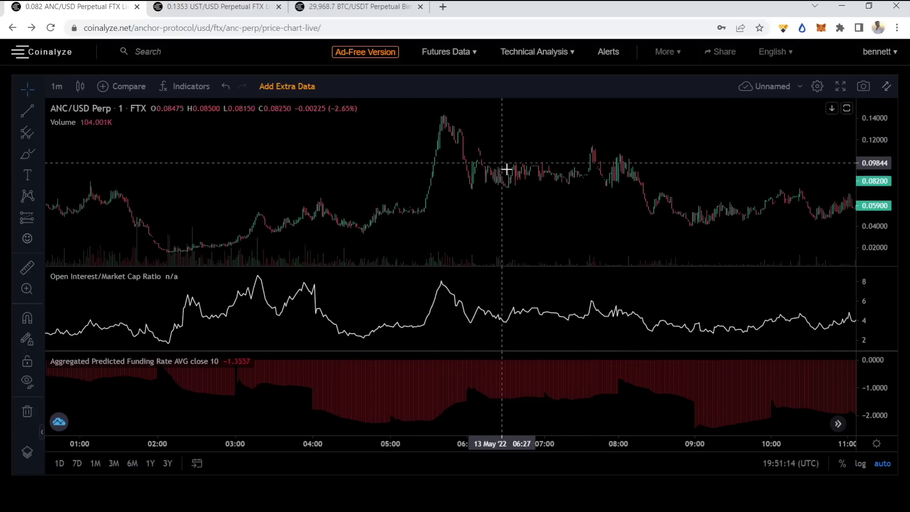
- Examine the ANC/USD rally between 17:00 and 18:00 on 13 May against its open interest ratio and funding rate
scroll(536, 189, down, 5)
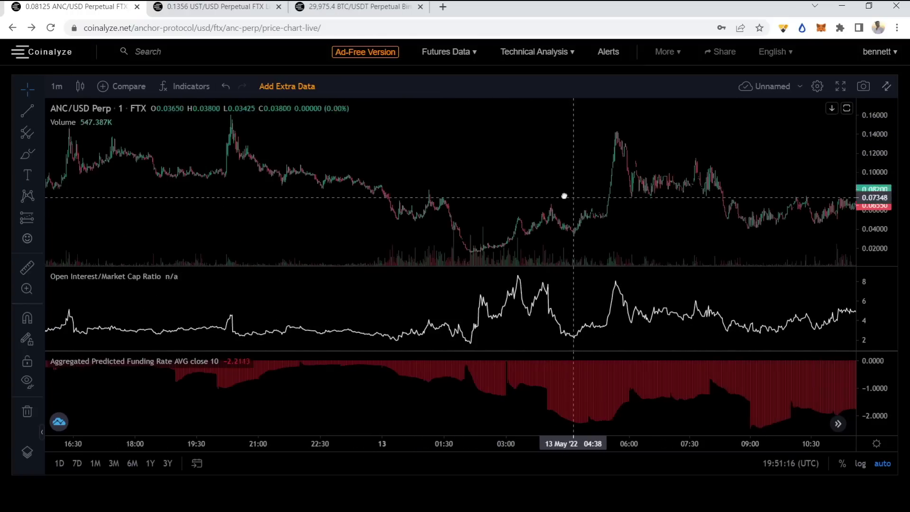
scroll(412, 247, down, 3)
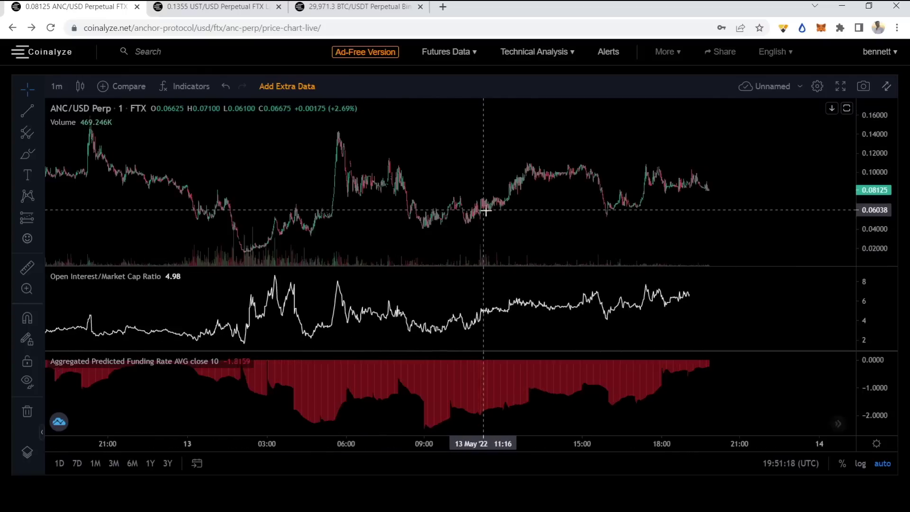
scroll(642, 248, up, 6)
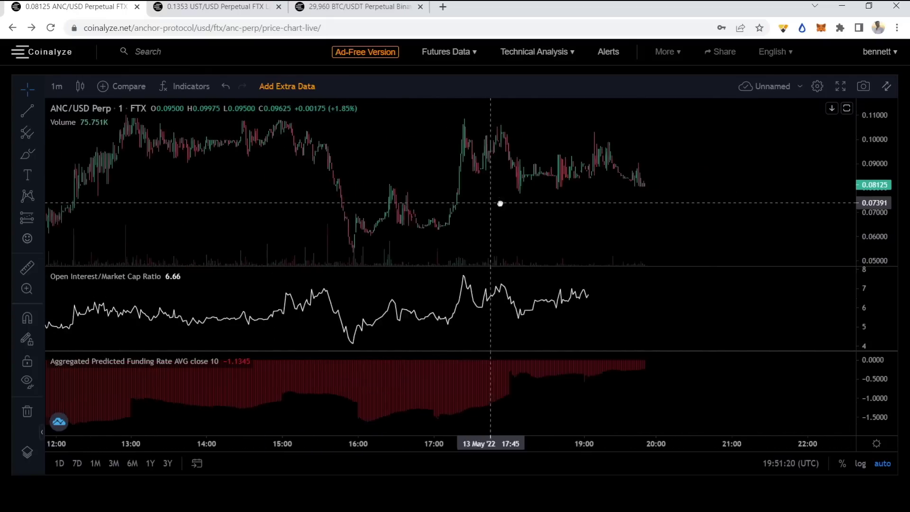
drag(500, 203, 606, 204)
scroll(606, 204, up, 3)
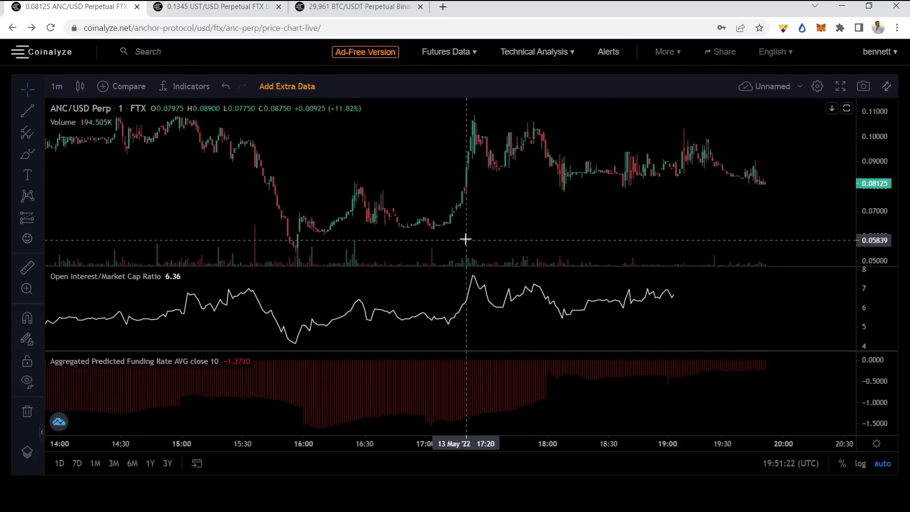
scroll(419, 319, down, 1)
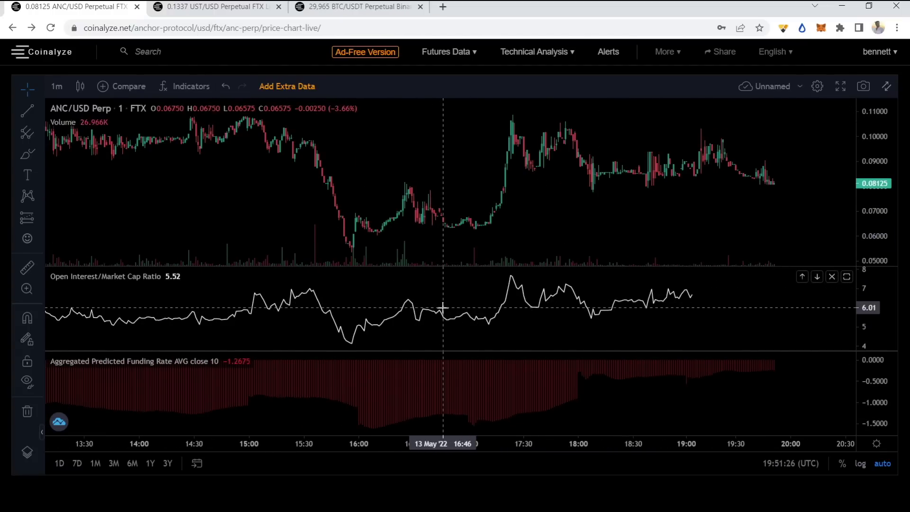
scroll(426, 322, down, 2)
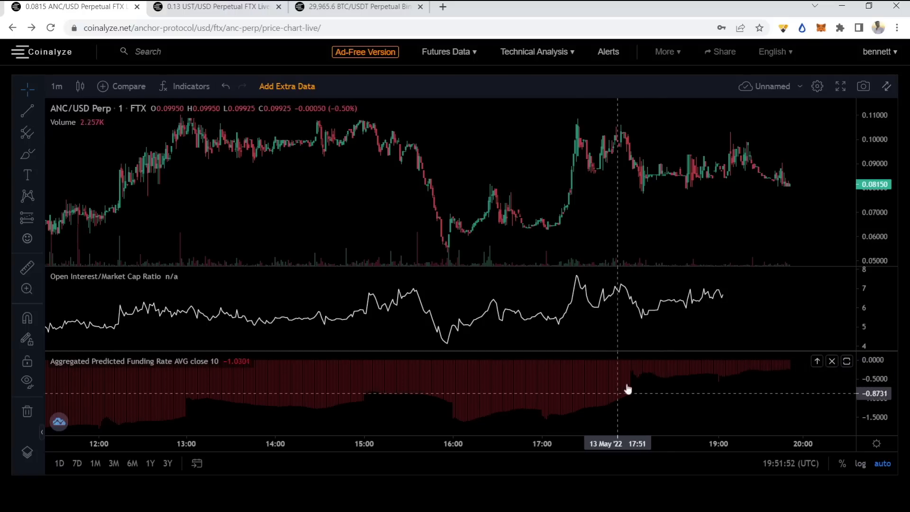
scroll(622, 242, up, 1)
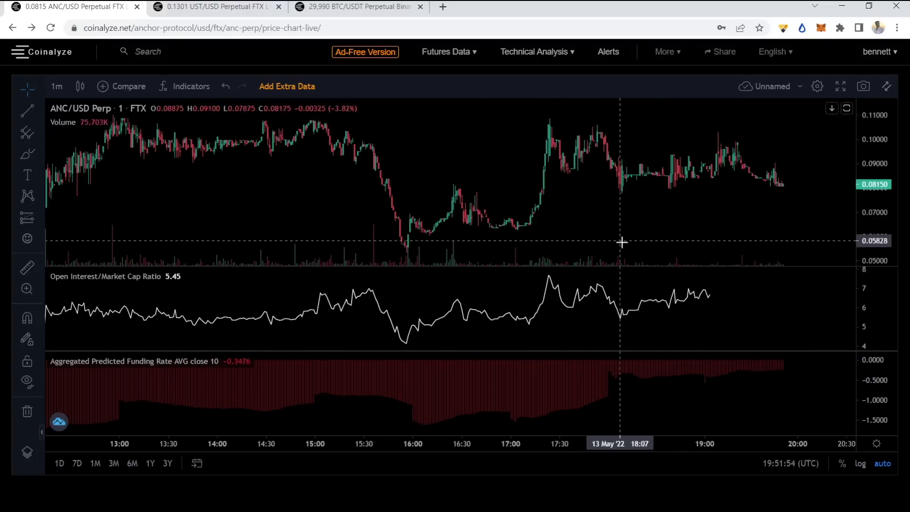
- Compare ANC/USD's latest open interest ratio and funding rate, around 19:00 on 13 May, with the day's earlier peaks
scroll(622, 242, down, 5)
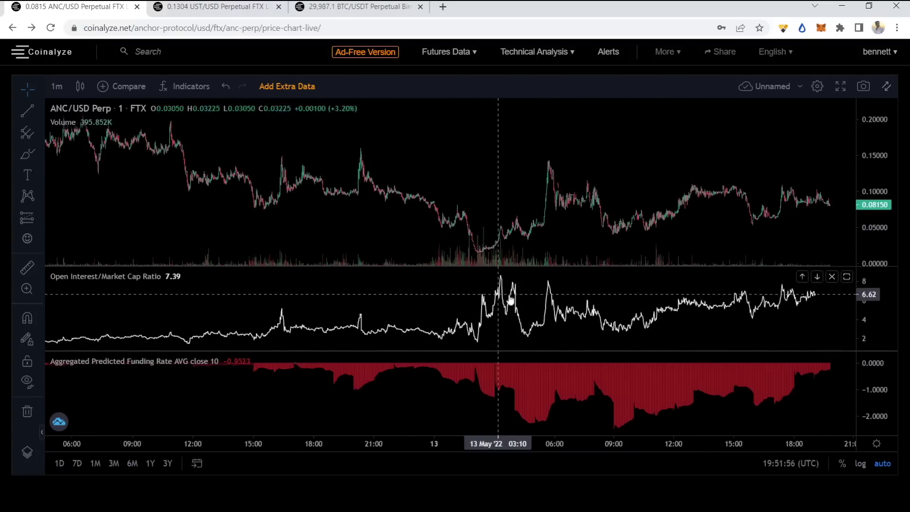
scroll(588, 233, up, 4)
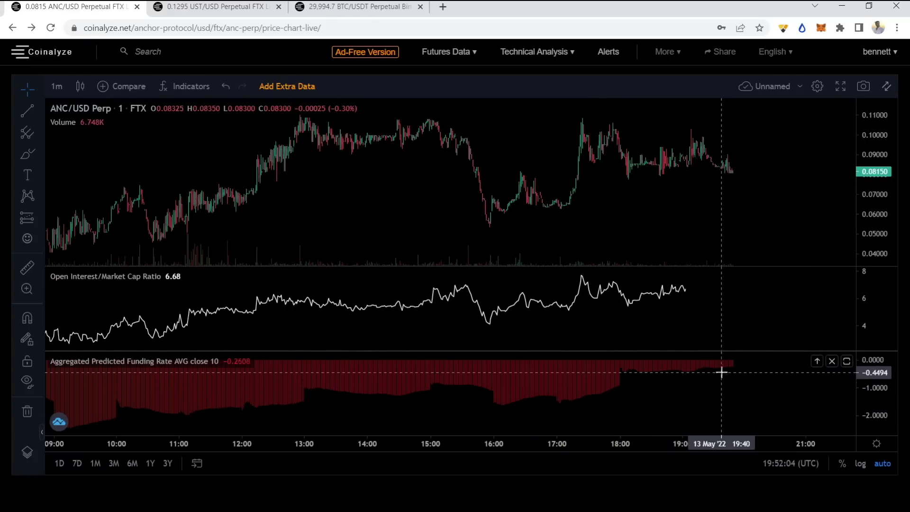
scroll(711, 211, down, 1)
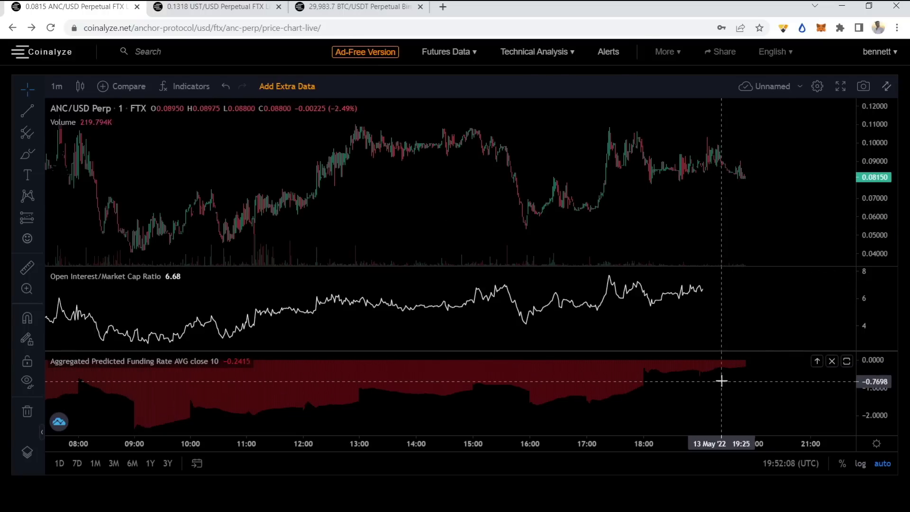
scroll(675, 374, up, 2)
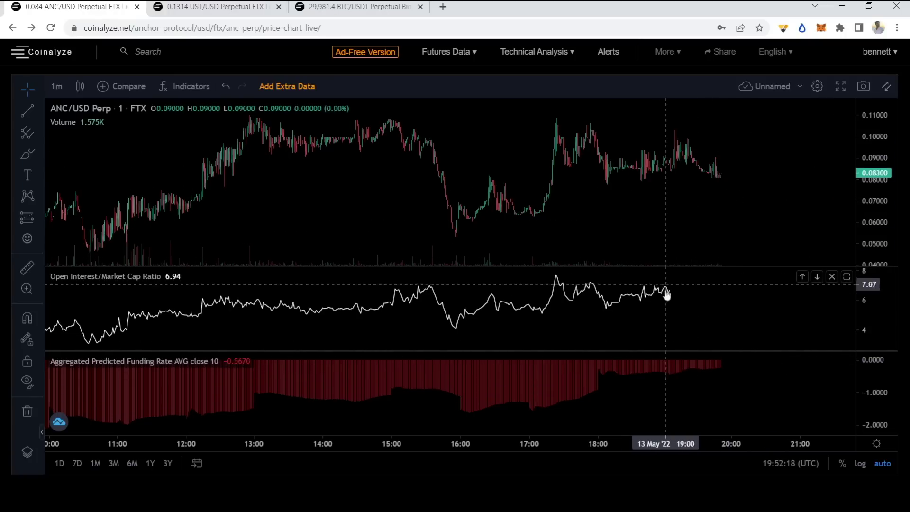
scroll(745, 162, down, 5)
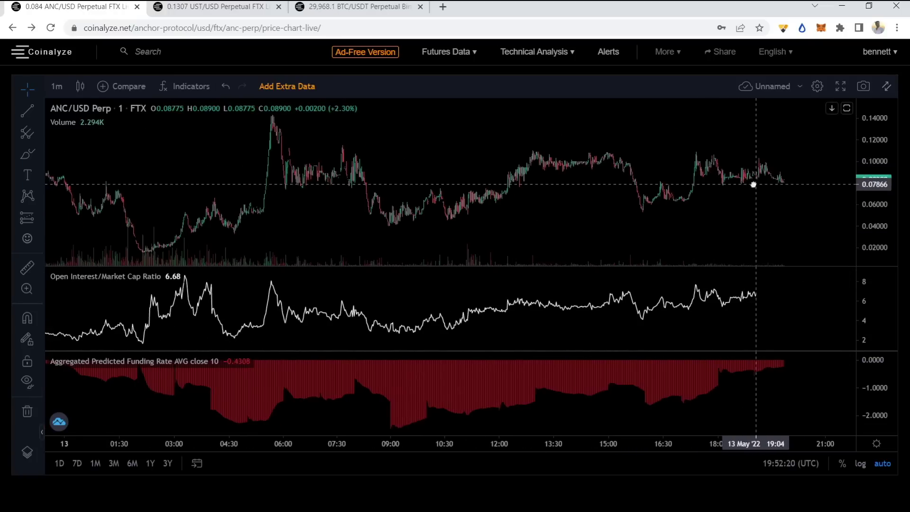
drag(764, 188, 717, 217)
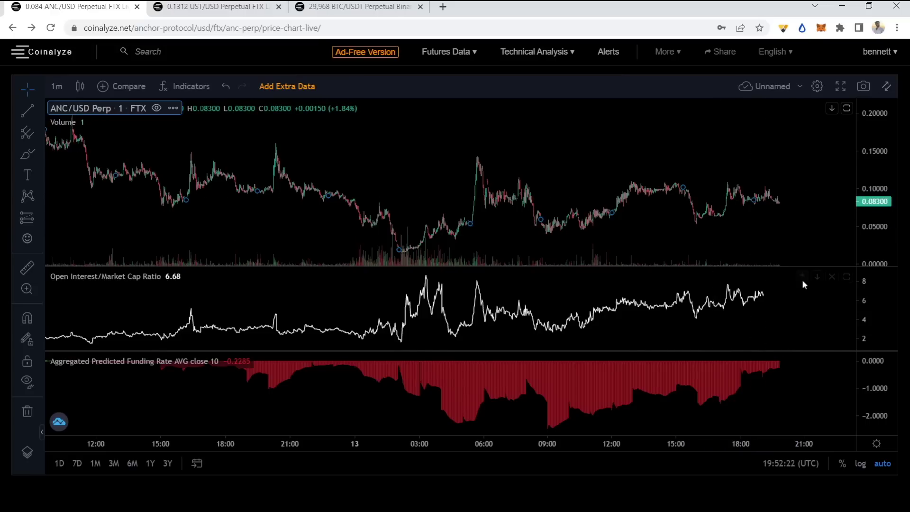
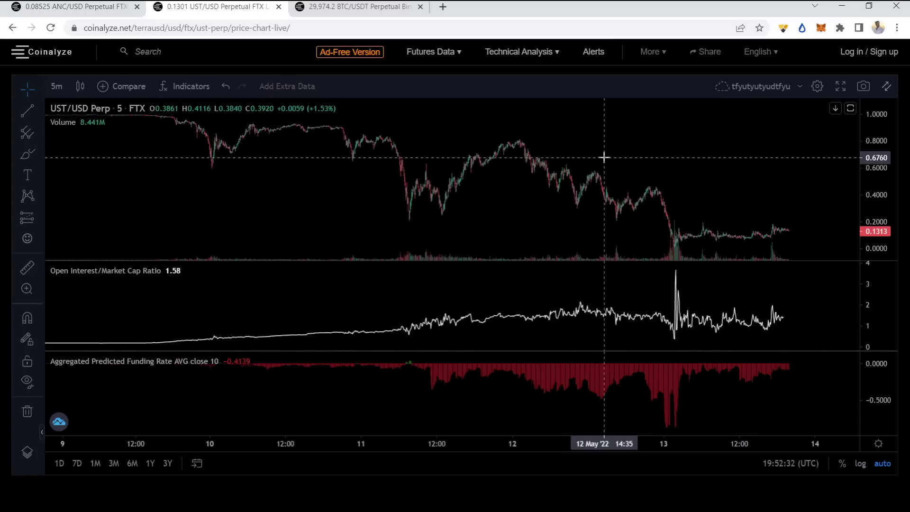
- Switch to the UST/USD perpetual chart and examine the open interest ratio and funding rate around 02:00 on 13 May
scroll(605, 171, up, 3)
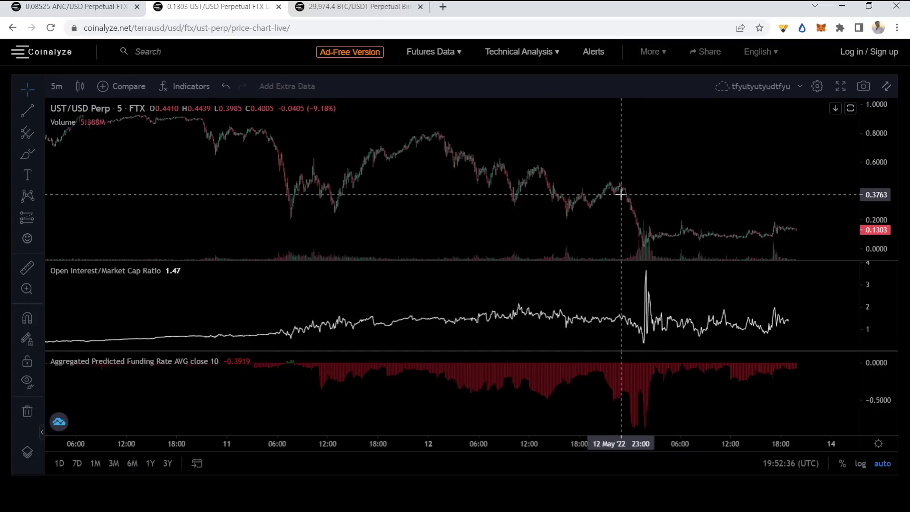
scroll(622, 194, up, 5)
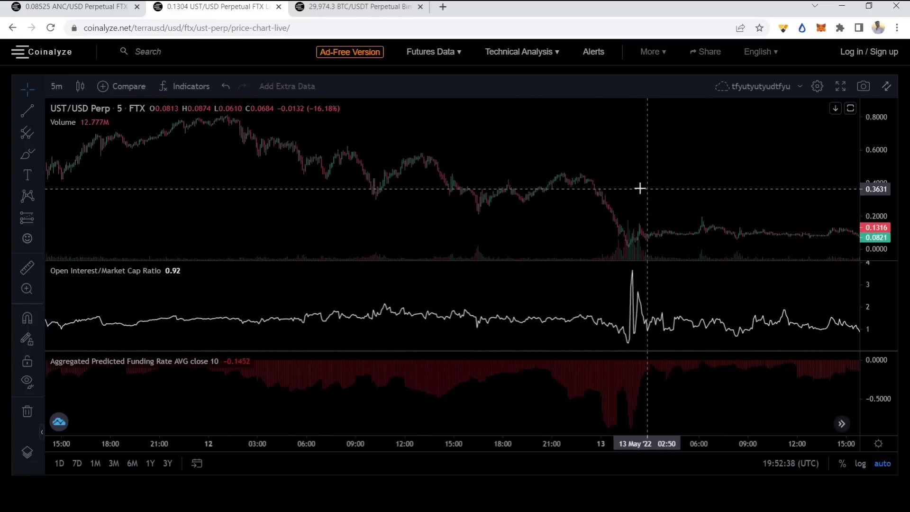
scroll(640, 189, up, 5)
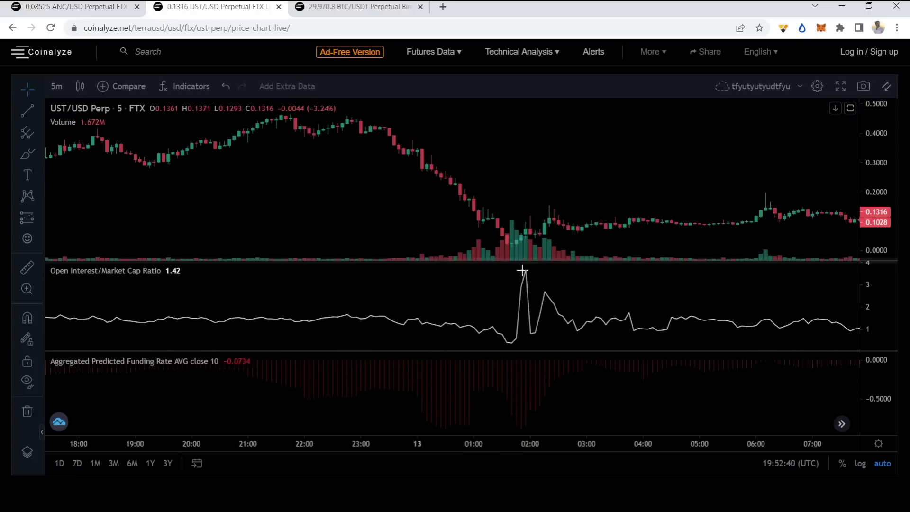
scroll(507, 285, down, 2)
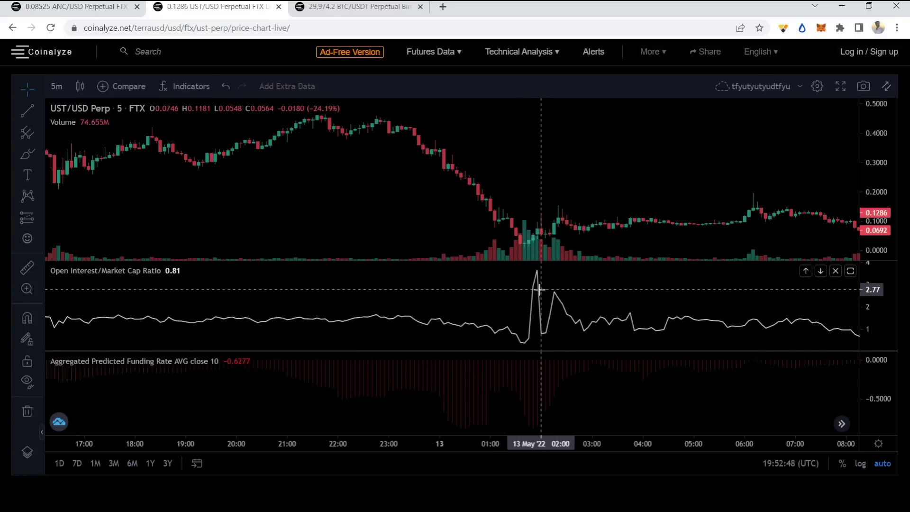
- Compare UST/USD's open interest ratio and funding rate around 02:00 on 13 May with the preceding price decline on 12 May
scroll(600, 204, down, 3)
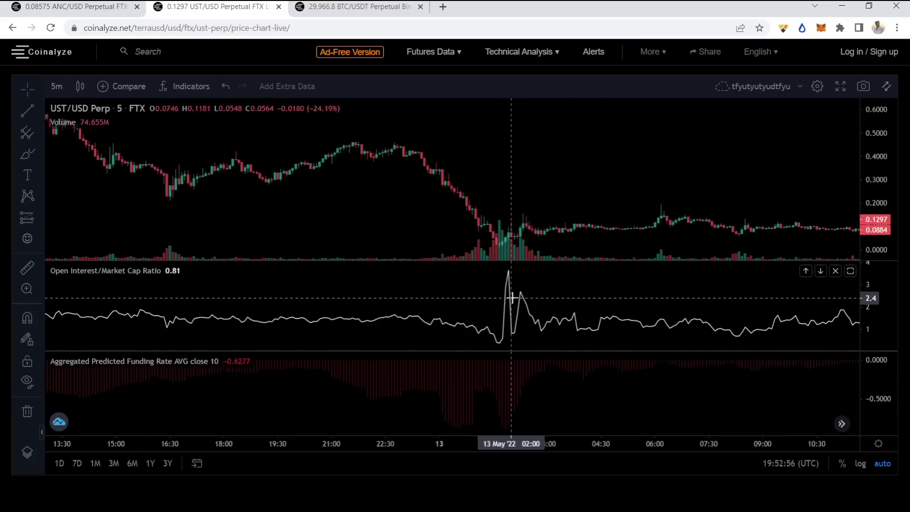
drag(349, 250, 439, 240)
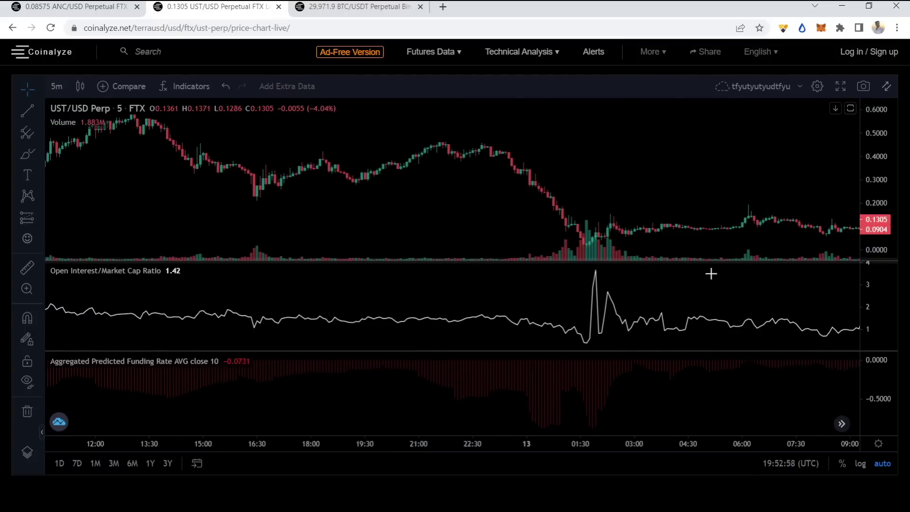
scroll(569, 284, up, 2)
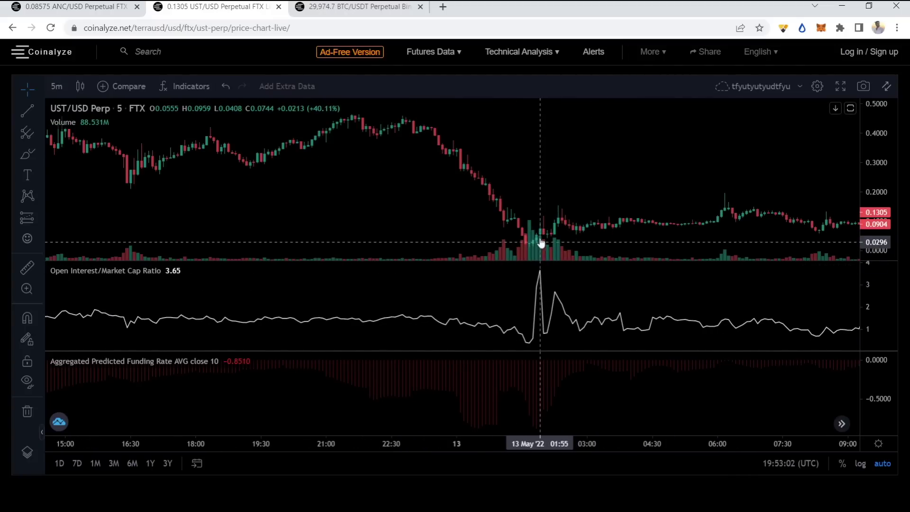
scroll(541, 242, up, 2)
scroll(539, 382, down, 5)
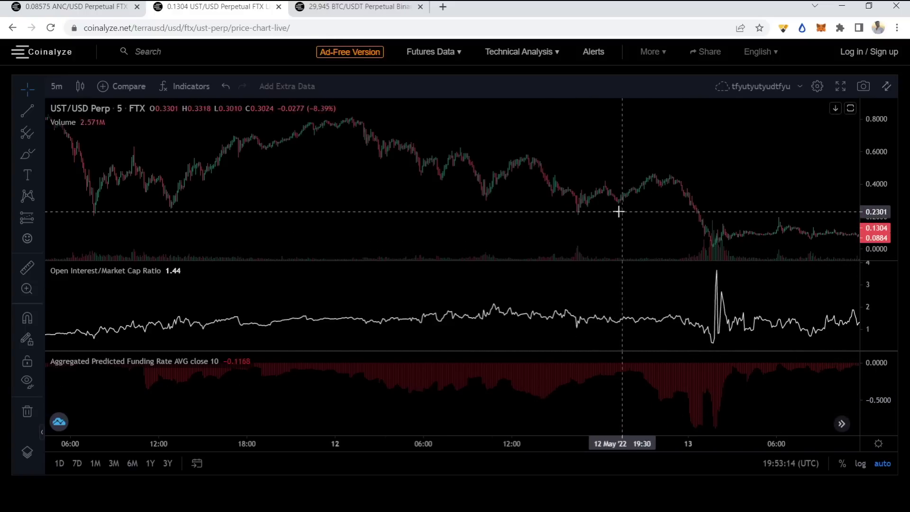
scroll(626, 211, up, 3)
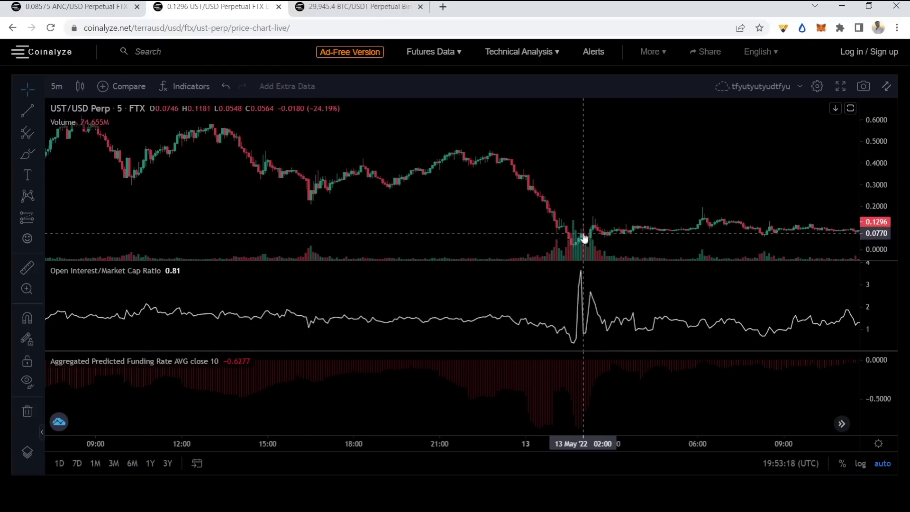
scroll(574, 232, up, 2)
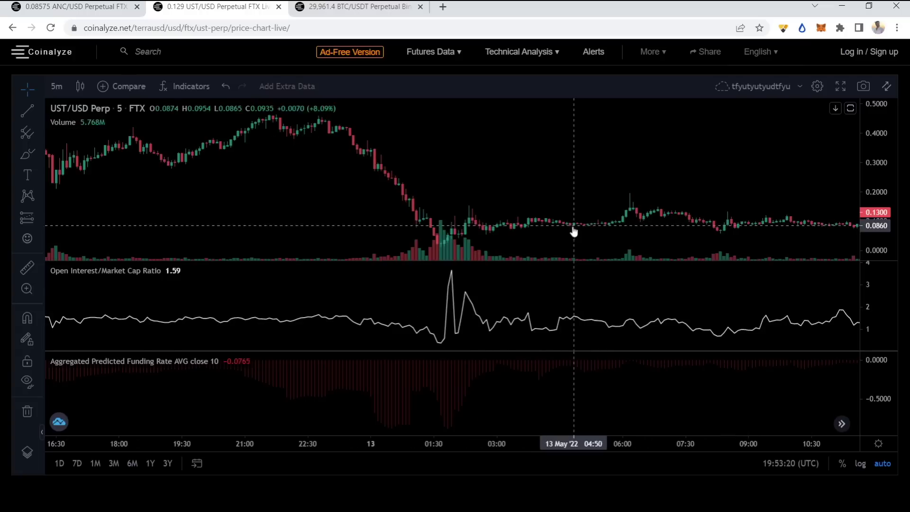
- Measure the UST/USD price rebound from the low in the early hours of 13 May
shift+click(459, 238)
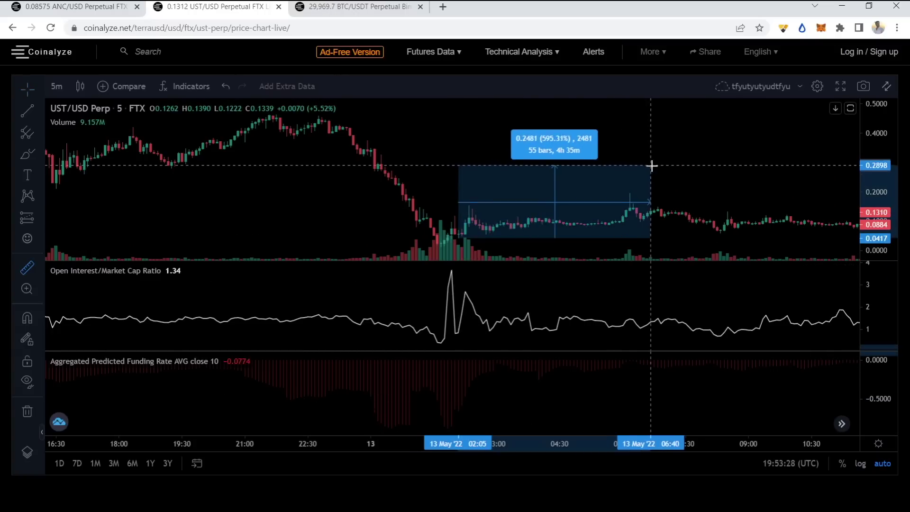
scroll(593, 148, down, 10)
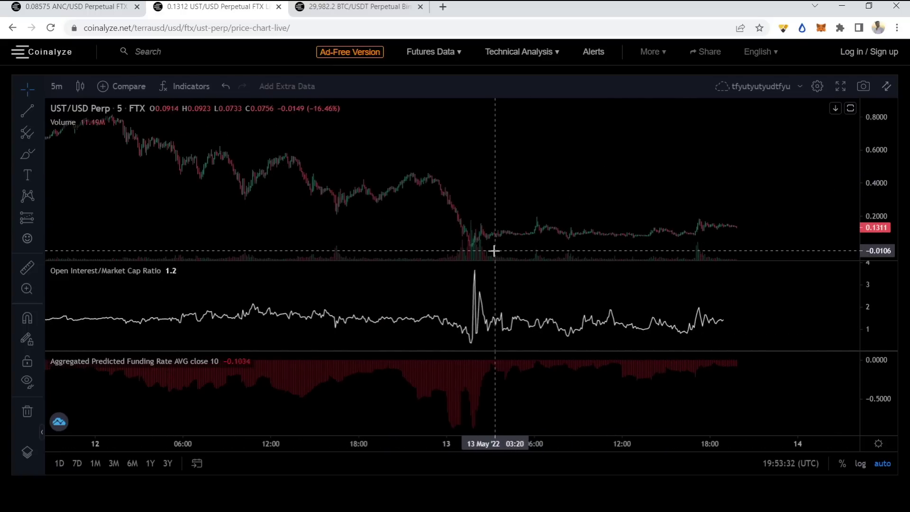
click(620, 217)
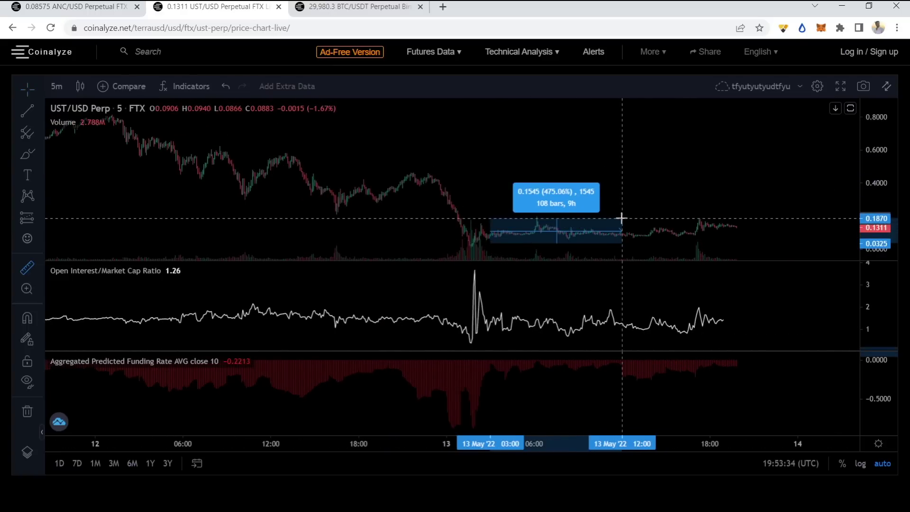
click(573, 227)
scroll(573, 227, up, 2)
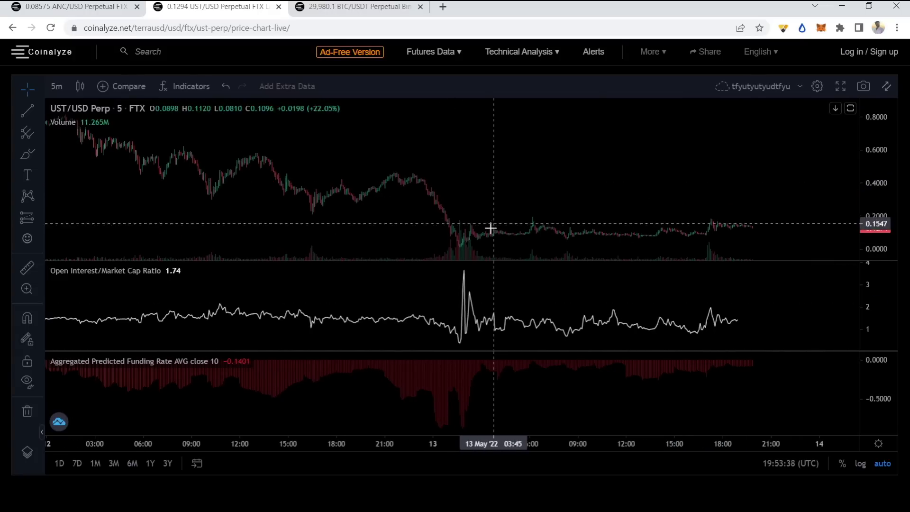
- Examine UST/USD's price, open interest ratio and funding rate between 05:00 and 09:00 on 13 May
scroll(491, 229, down, 2)
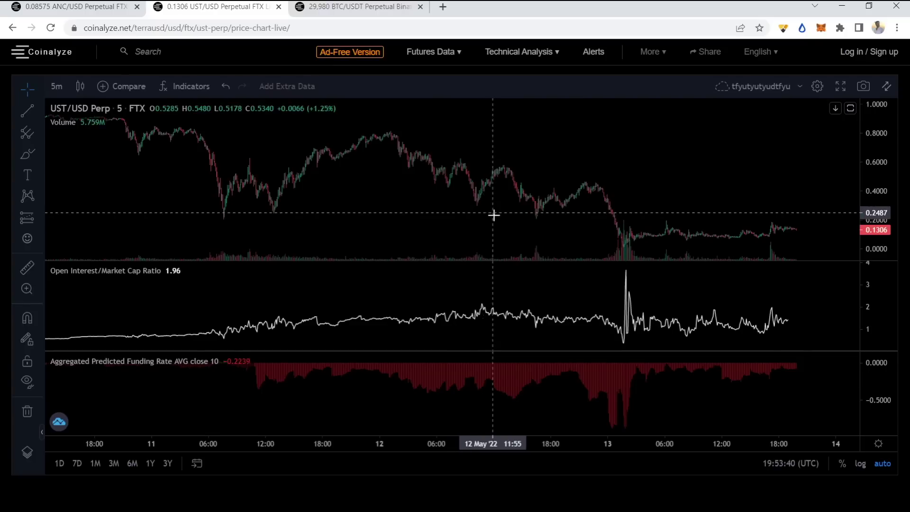
scroll(493, 215, up, 3)
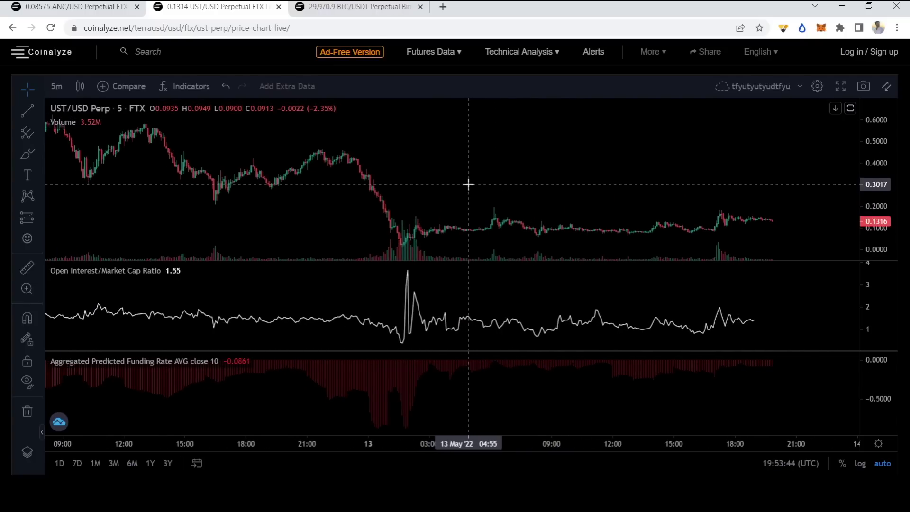
scroll(470, 193, up, 1)
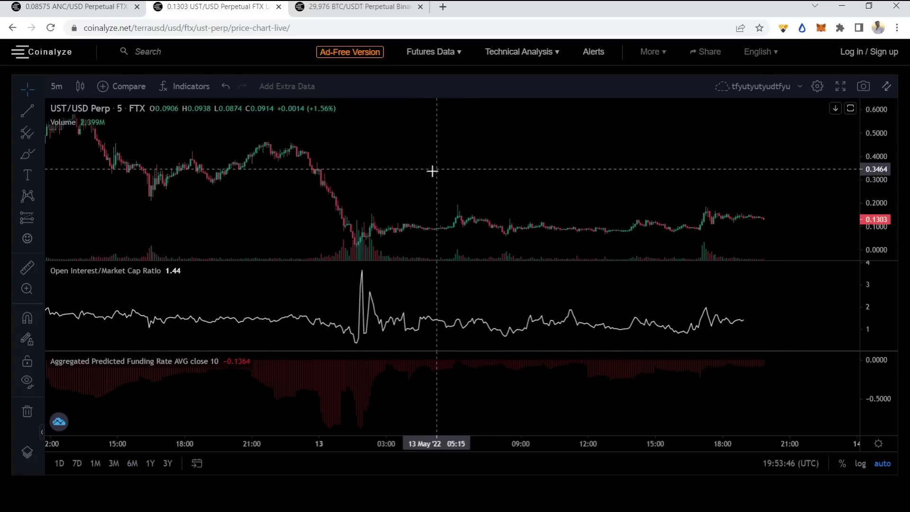
scroll(432, 171, up, 1)
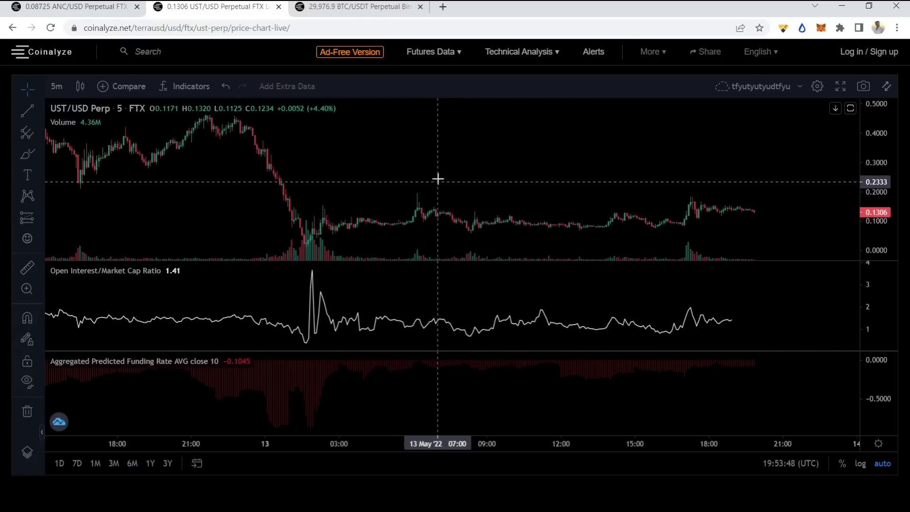
scroll(454, 193, up, 2)
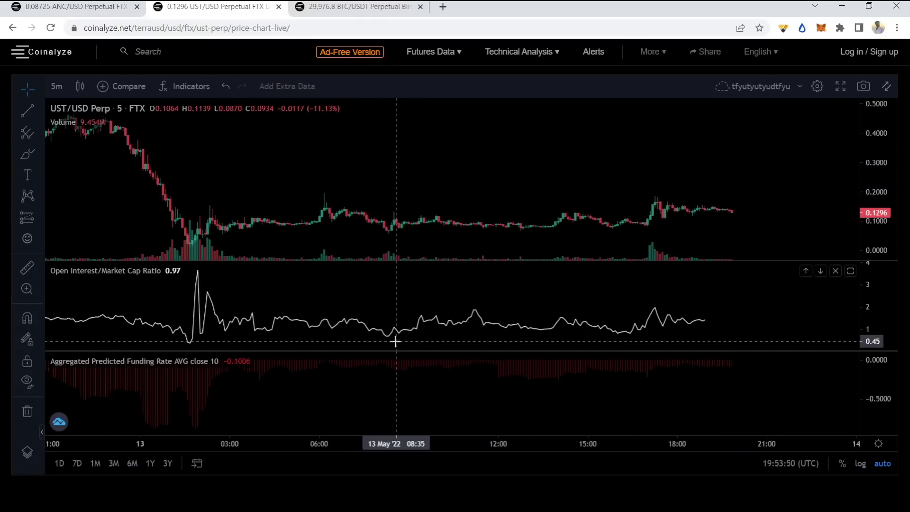
scroll(382, 342, up, 2)
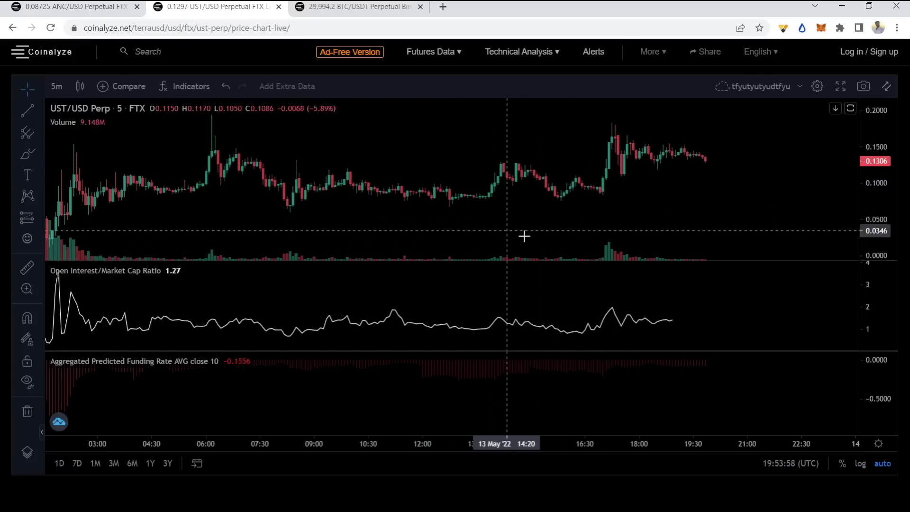
- Examine UST/USD's open interest ratio around 16:00 on 13 May, just before the evening rally, against the day's earlier swings
scroll(494, 233, down, 2)
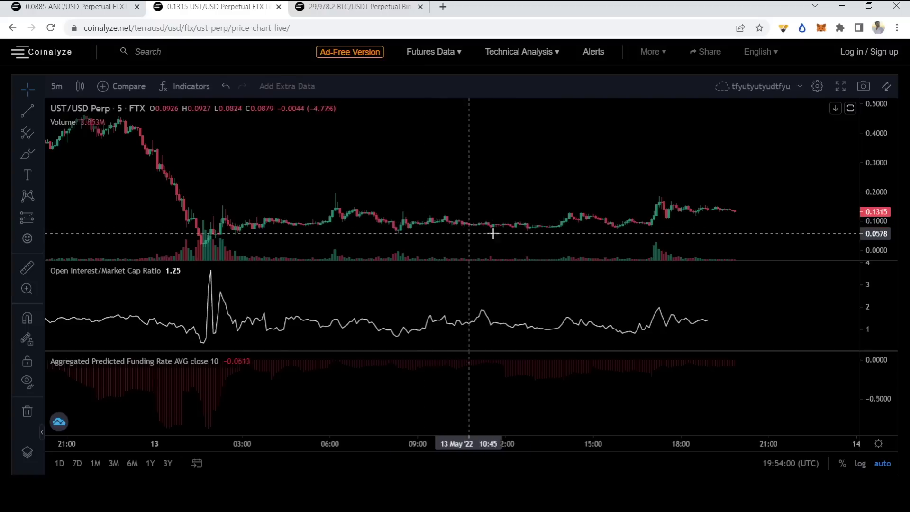
scroll(562, 249, up, 2)
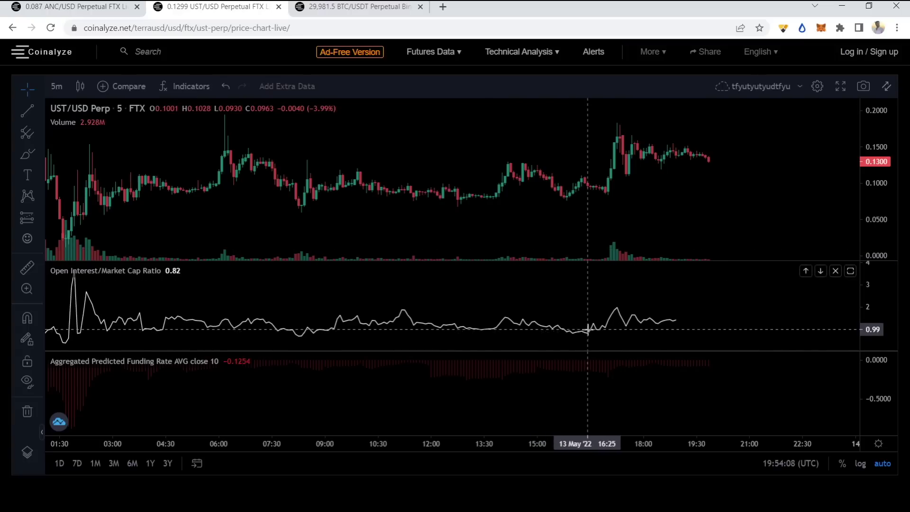
scroll(569, 331, down, 1)
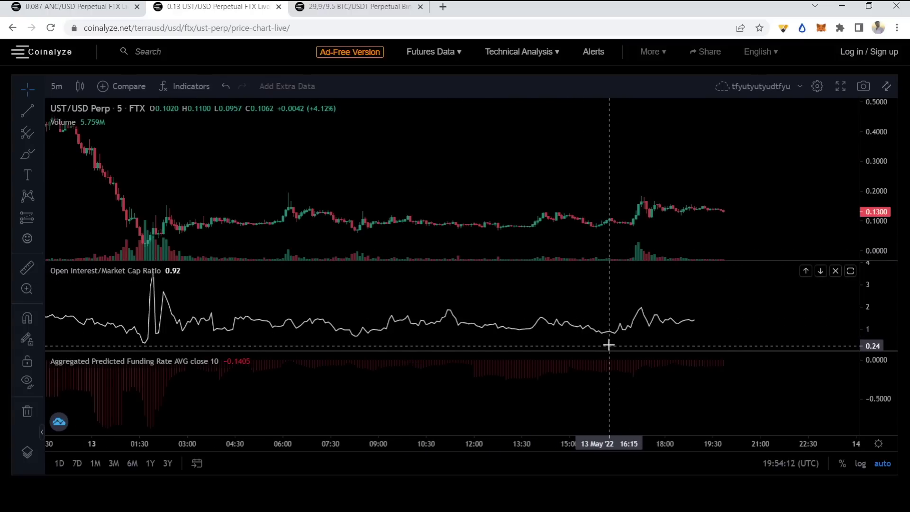
scroll(599, 336, up, 2)
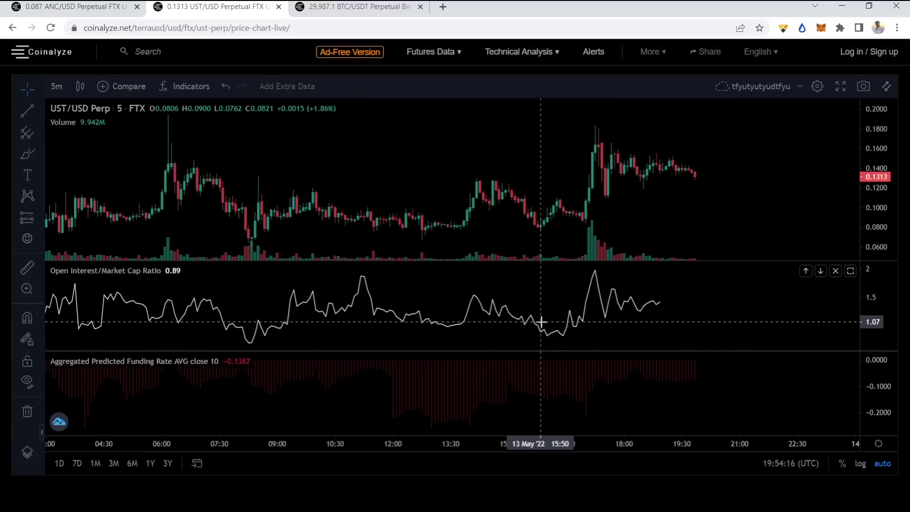
drag(392, 280, 435, 302)
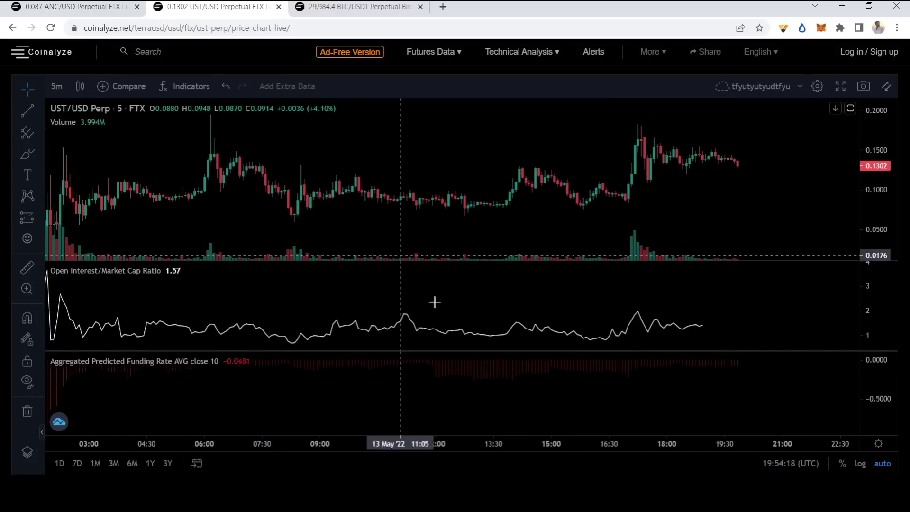
drag(121, 303, 69, 303)
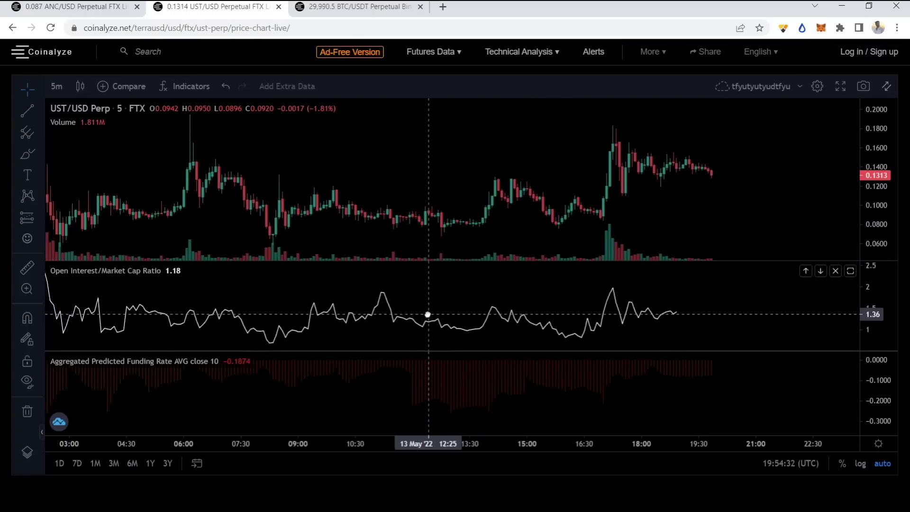
- Compare UST/USD's funding rate from 11:45 on 13 May with its open interest ratio at the 17:05 rally
scroll(459, 406, down, 5)
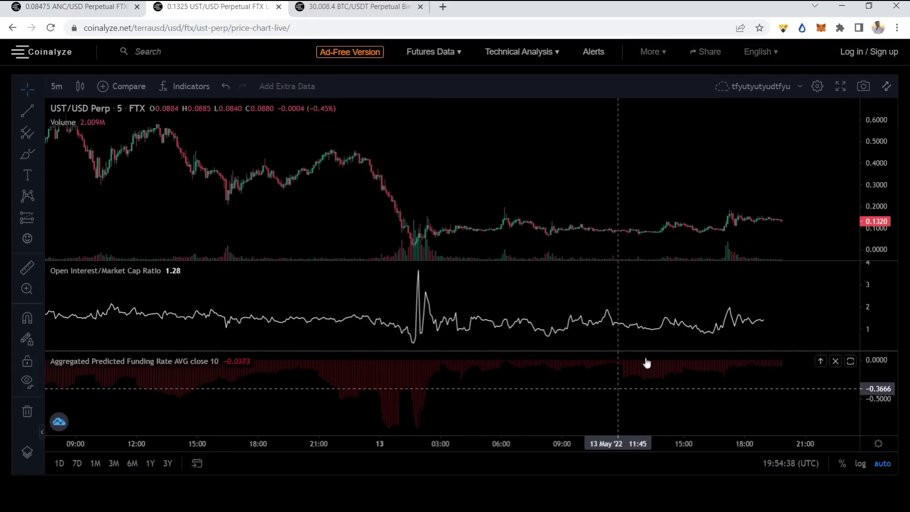
scroll(596, 284, up, 3)
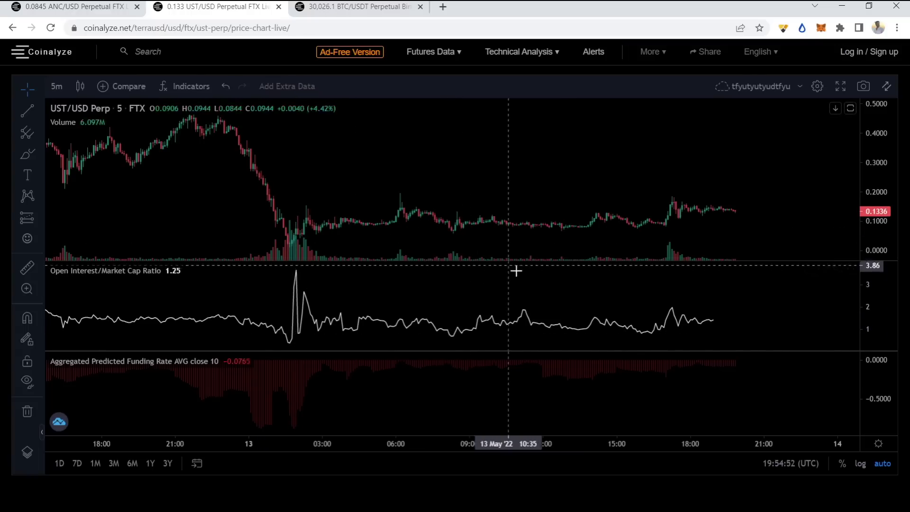
scroll(630, 305, up, 2)
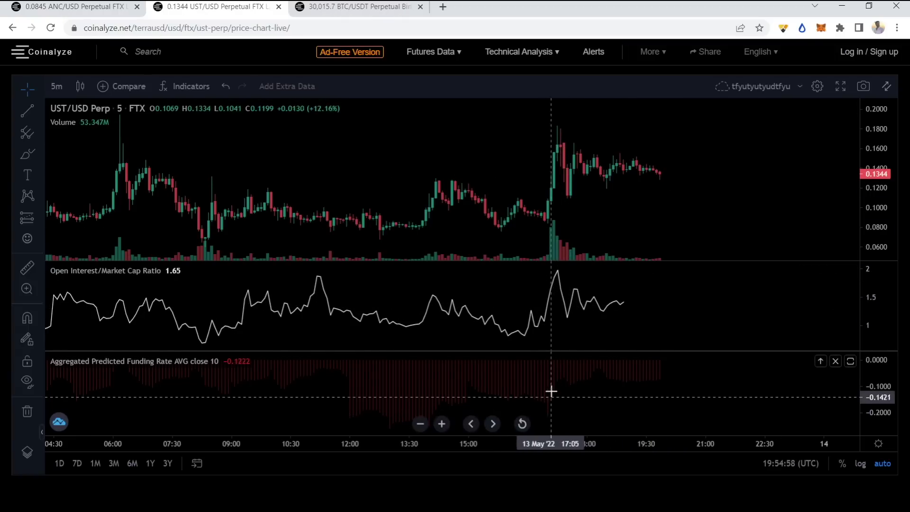
- Switch to the BTC/USDT perpetual chart and examine its open interest, long/short accounts and funding rate history from late April to 13 May
click(360, 7)
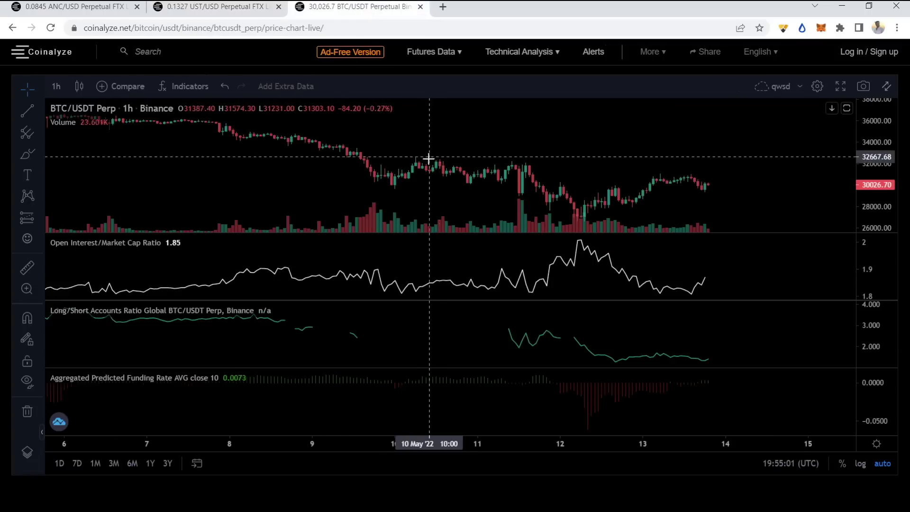
scroll(429, 159, down, 4)
scroll(434, 164, down, 3)
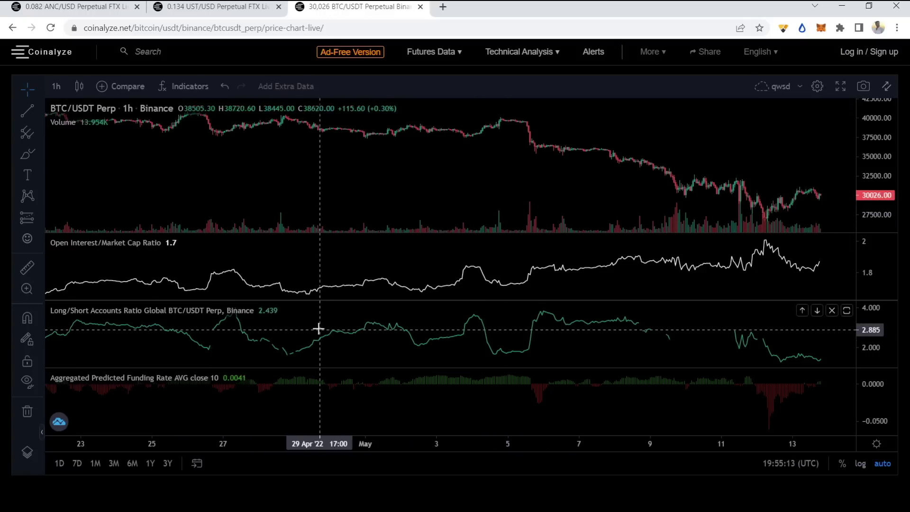
mouse_move(274, 319)
mouse_move(90, 124)
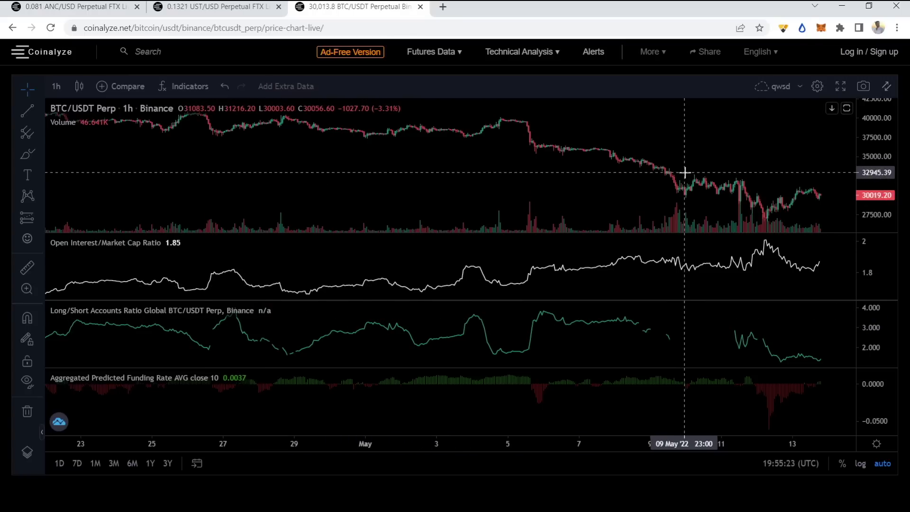
scroll(522, 285, up, 2)
scroll(440, 190, up, 4)
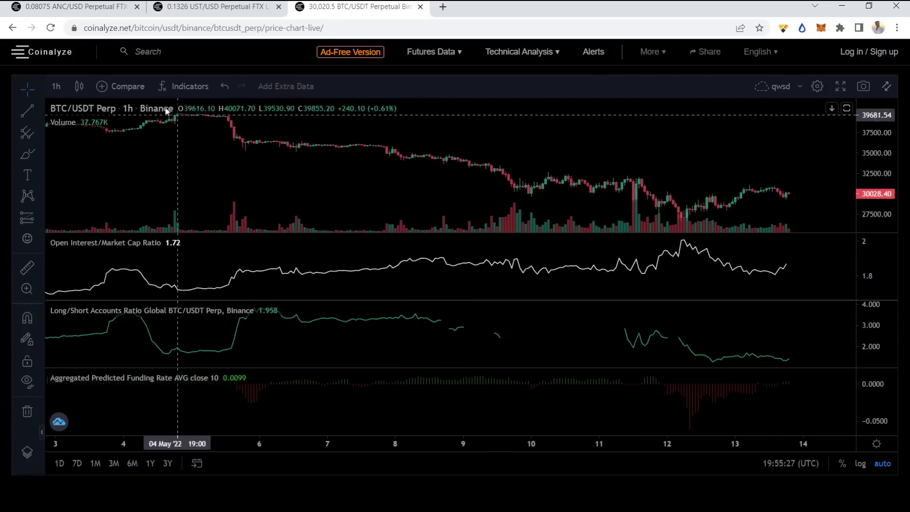
- Set the BTC/USDT chart interval to 5 minutes and focus on the period from 10 to 13 May
click(56, 87)
click(71, 151)
scroll(417, 212, down, 6)
scroll(428, 208, up, 3)
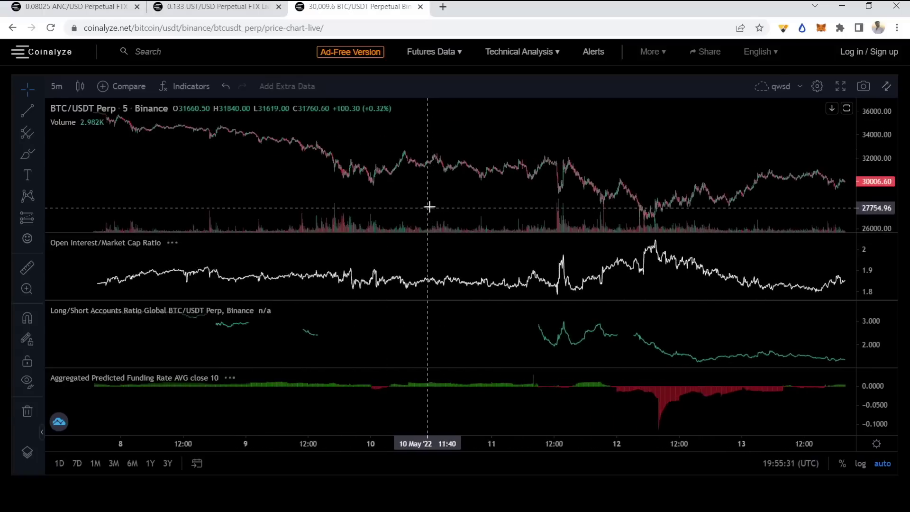
scroll(421, 214, up, 3)
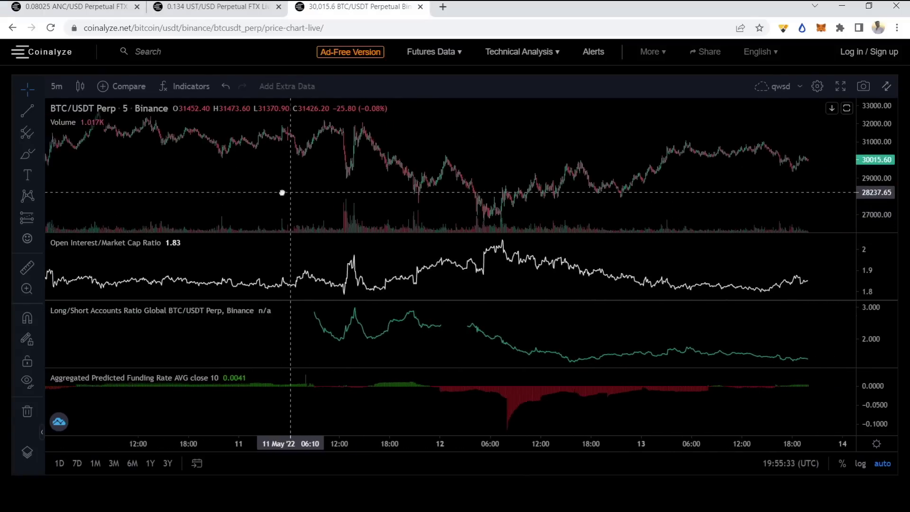
- Examine BTC/USDT's open interest ratio and funding rate around 13:20 on 11 May and the price low on 12 May
scroll(403, 205, down, 2)
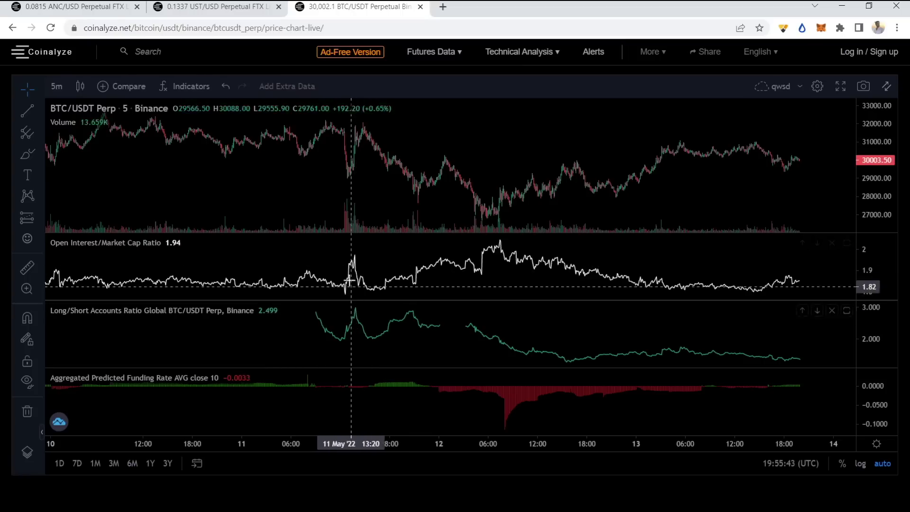
scroll(393, 232, right, 2)
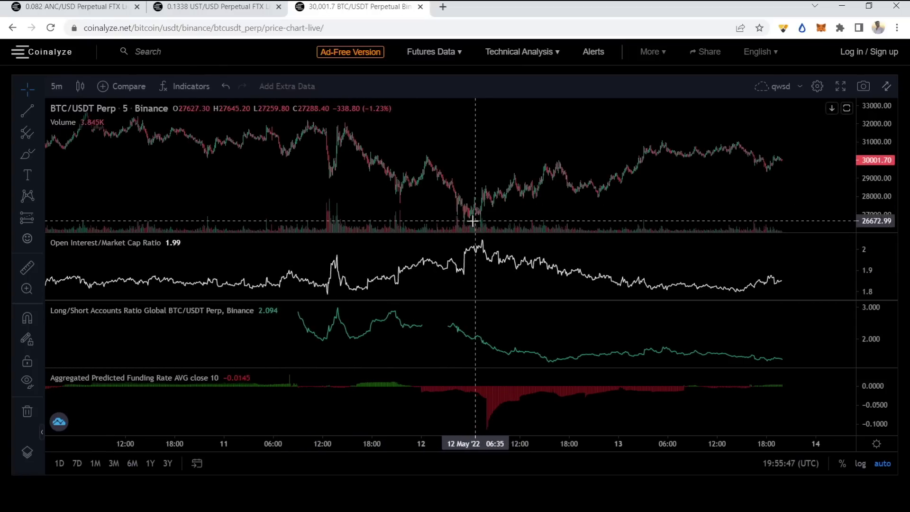
scroll(465, 225, up, 2)
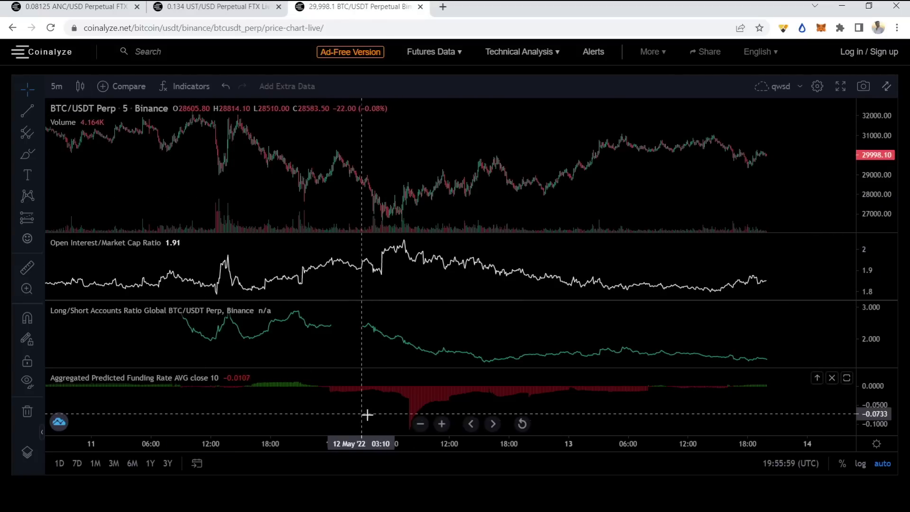
drag(406, 423, 372, 427)
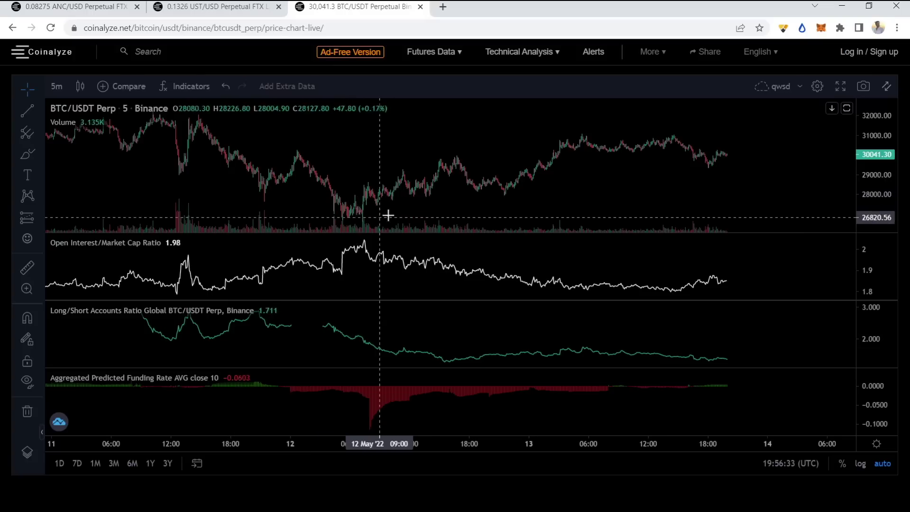
- Measure BTC/USDT's price move from the 12 May low and view the chart through 13 May
shift+click(366, 201)
click(717, 136)
click(458, 138)
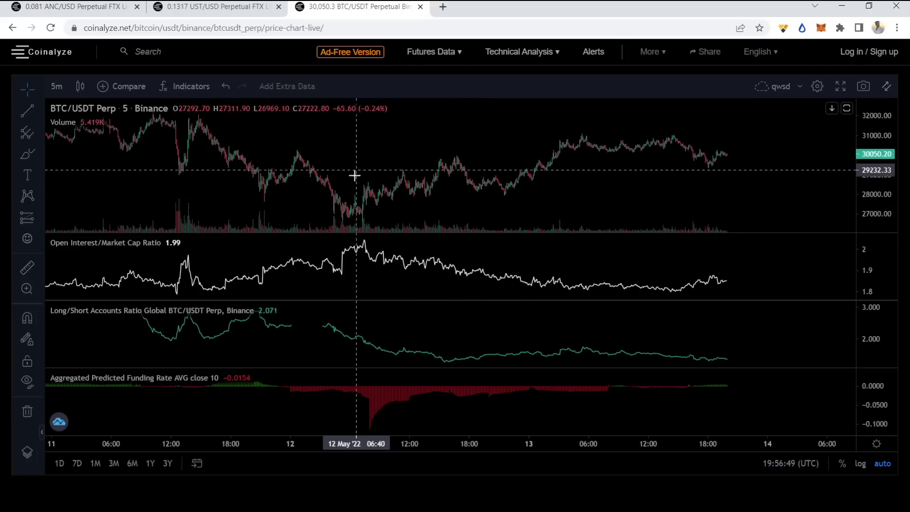
scroll(360, 183, down, 1)
scroll(384, 173, up, 3)
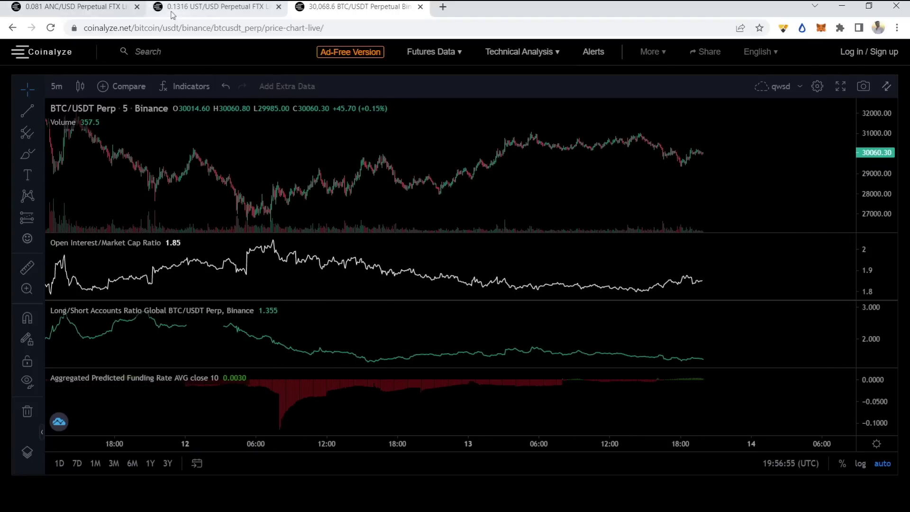
- Switch to the ANC/USD chart, examine its open interest ratio and funding rate around 02:28 to 03:09 on 13 May, and glance at UST/USD
click(76, 7)
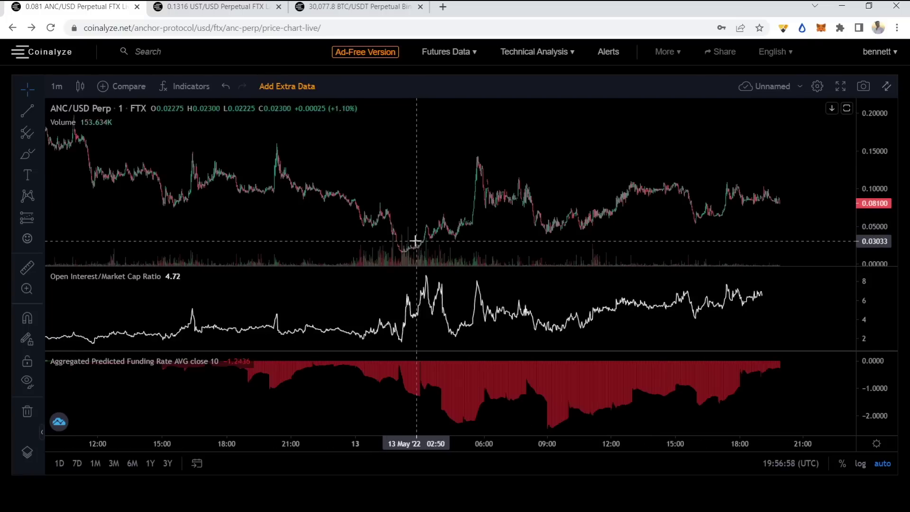
scroll(415, 241, up, 1)
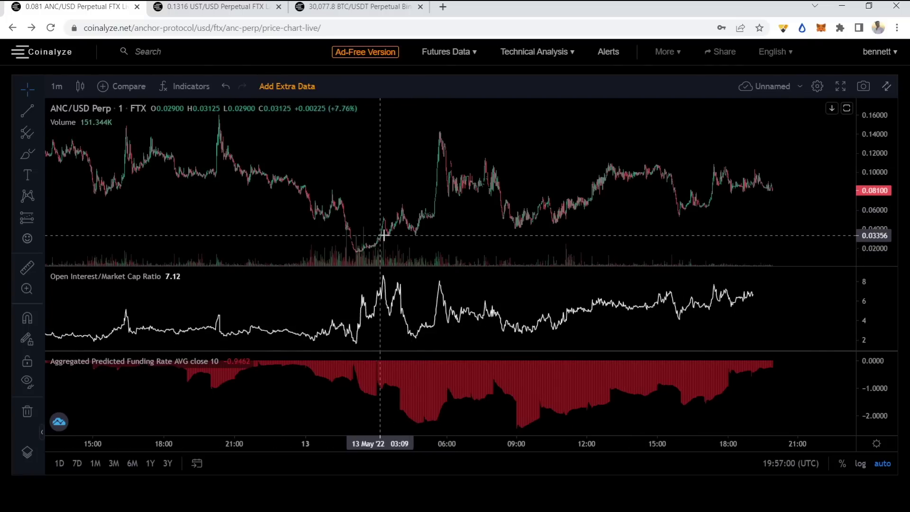
scroll(382, 234, down, 1)
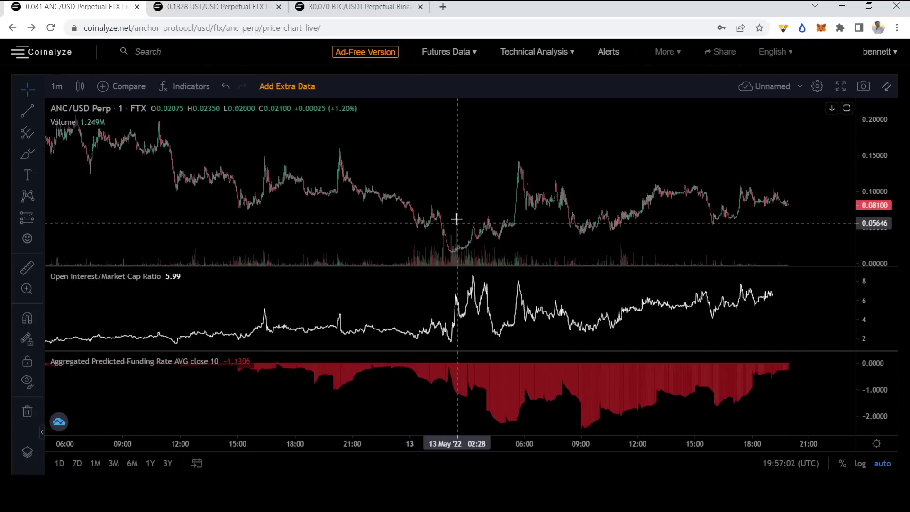
scroll(446, 220, up, 1)
click(172, 10)
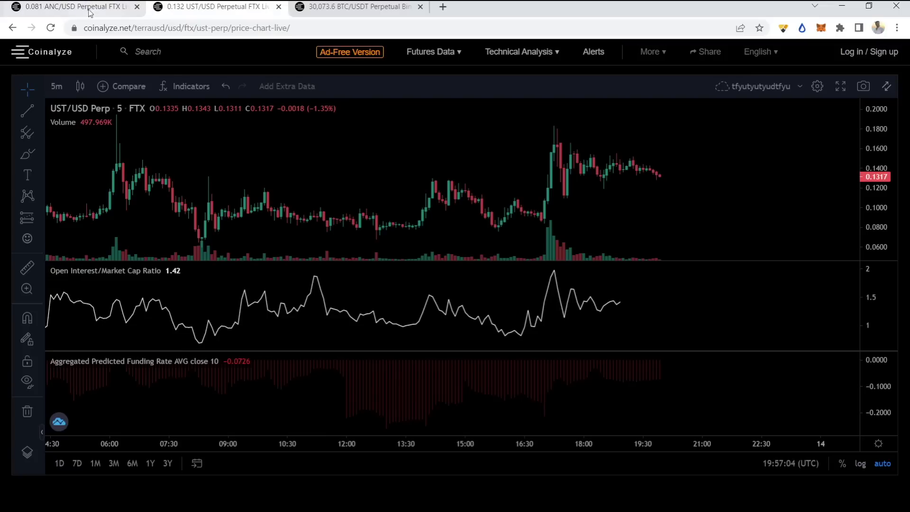
click(93, 14)
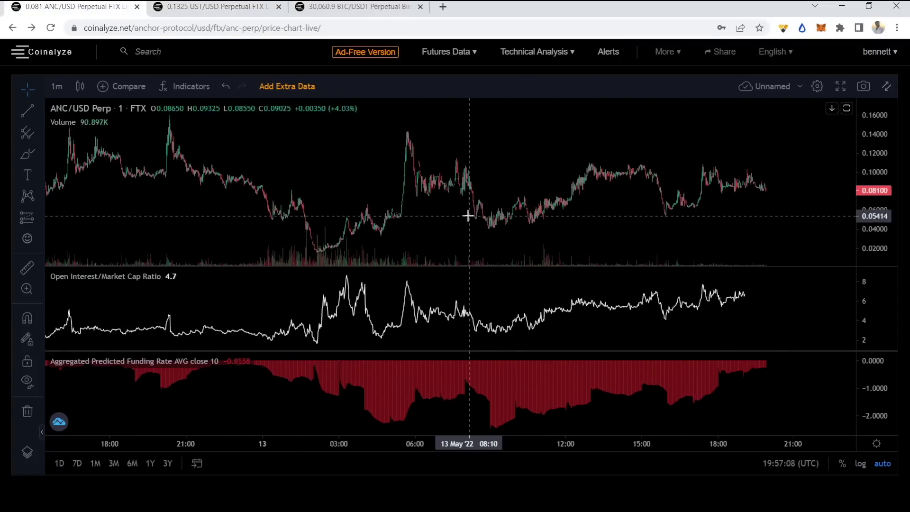
- Measure ANC/USD's rally around 05:39 and its price drop from about 08:00 to 09:15 on 13 May
scroll(468, 215, up, 1)
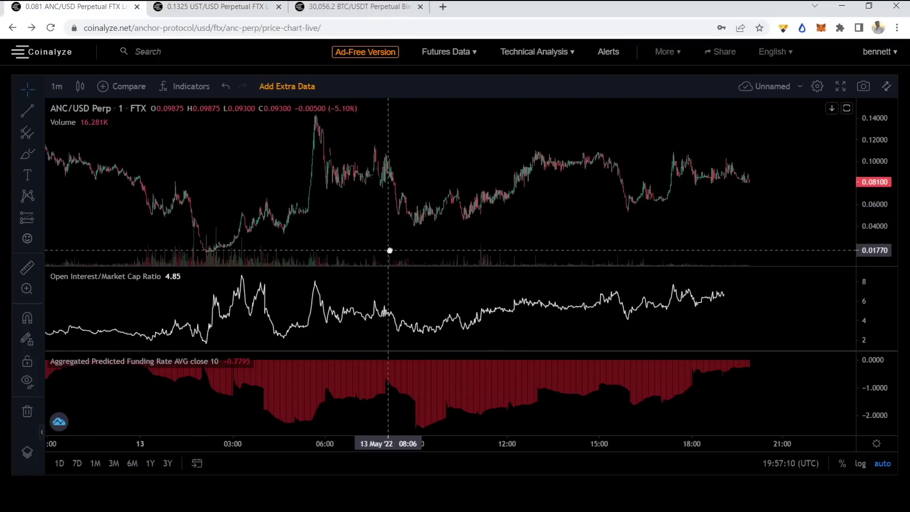
scroll(390, 250, left, 3)
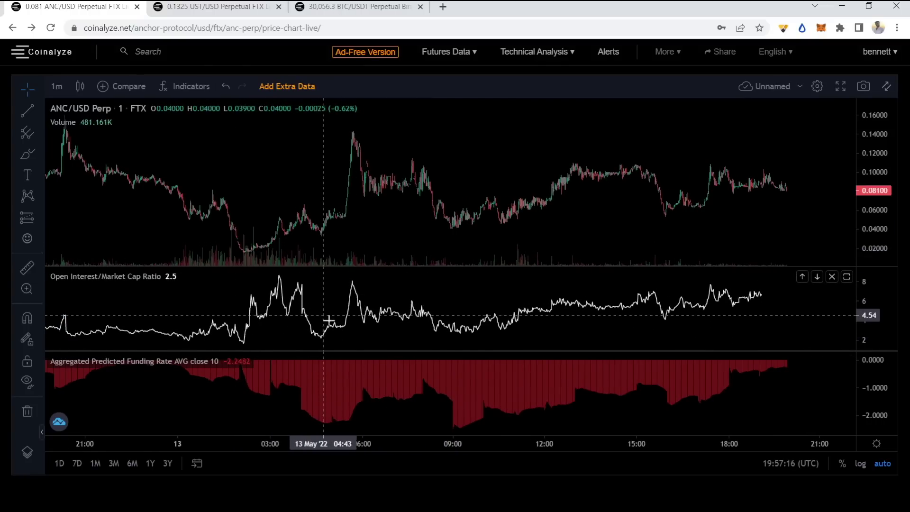
shift+click(351, 231)
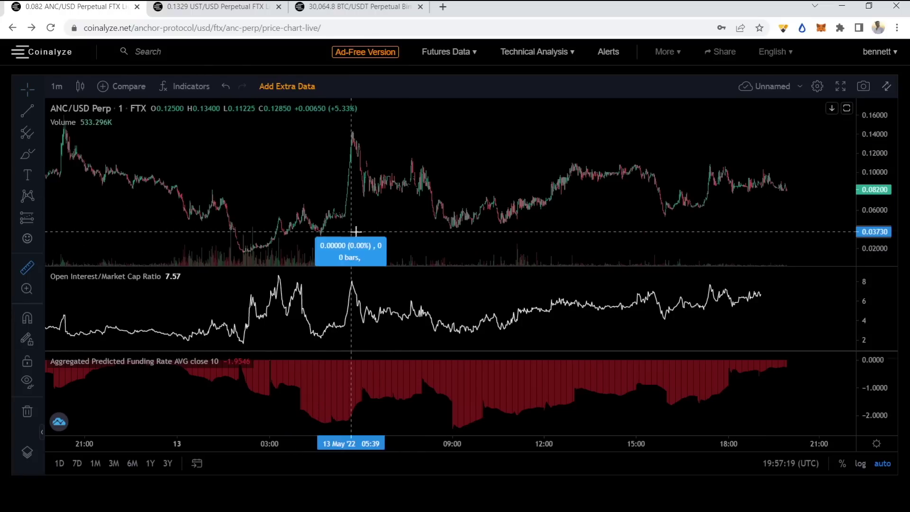
click(425, 138)
shift+click(426, 129)
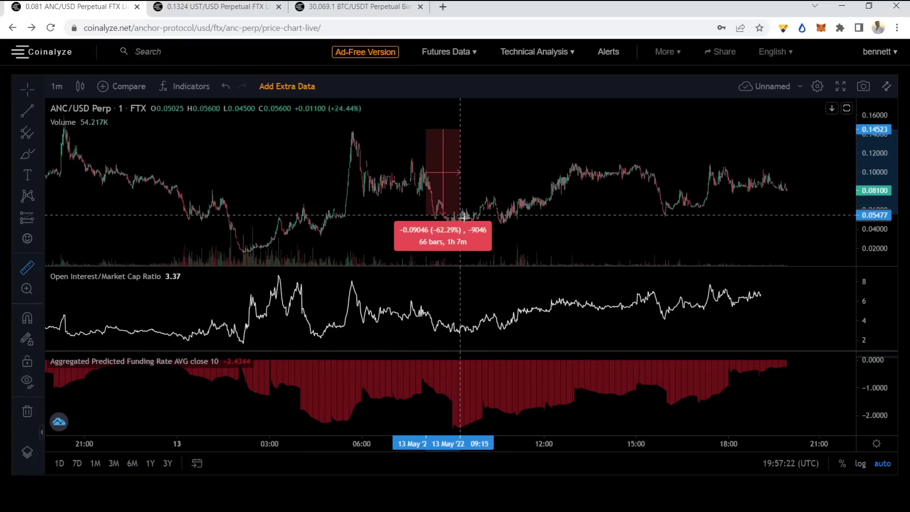
click(278, 152)
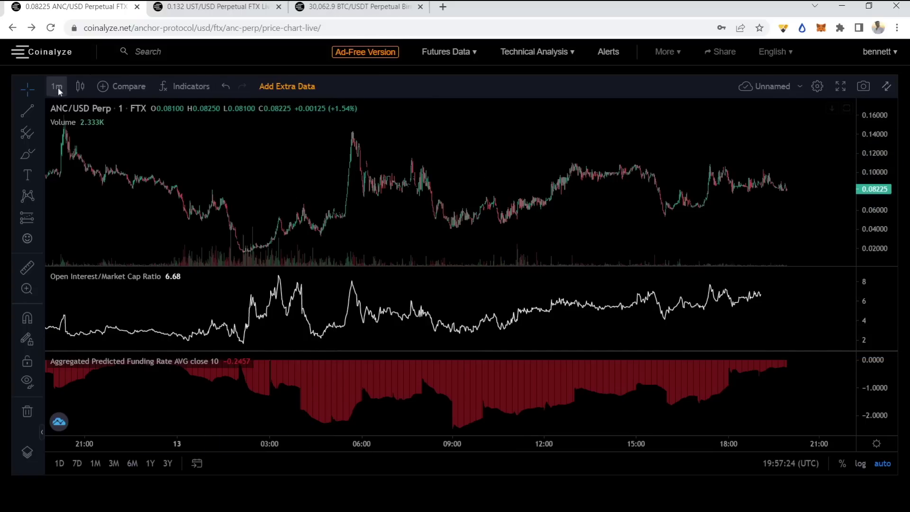
- Examine ANC/USD's open interest ratio and funding rate around the two 12 May price spikes near 16:30 and 20:20
scroll(267, 205, down, 3)
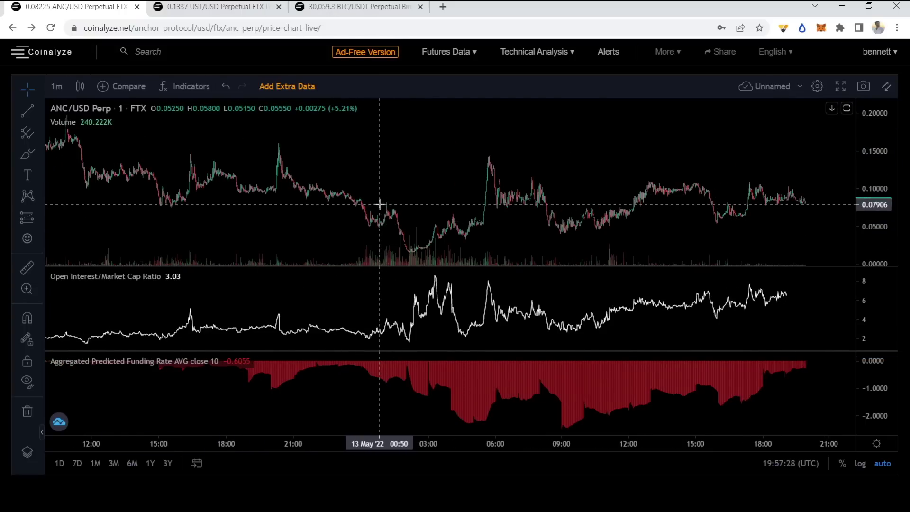
scroll(396, 205, down, 3)
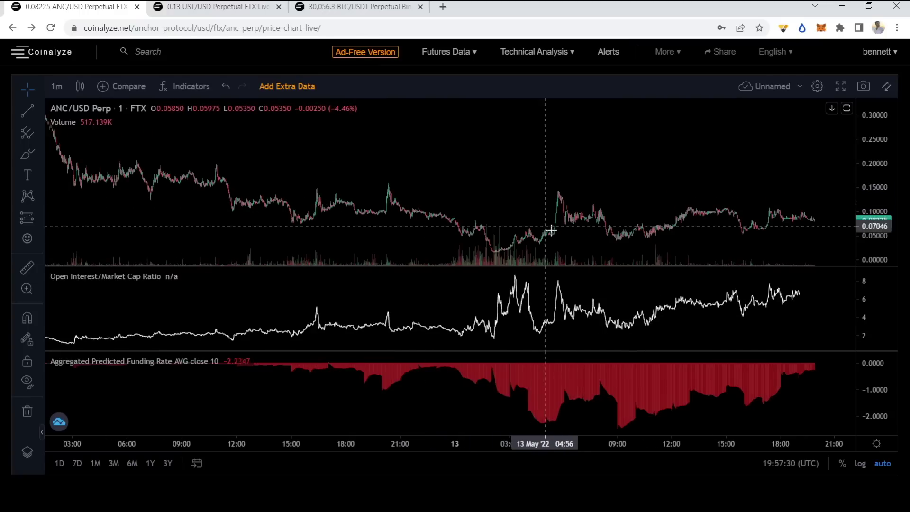
scroll(593, 254, up, 3)
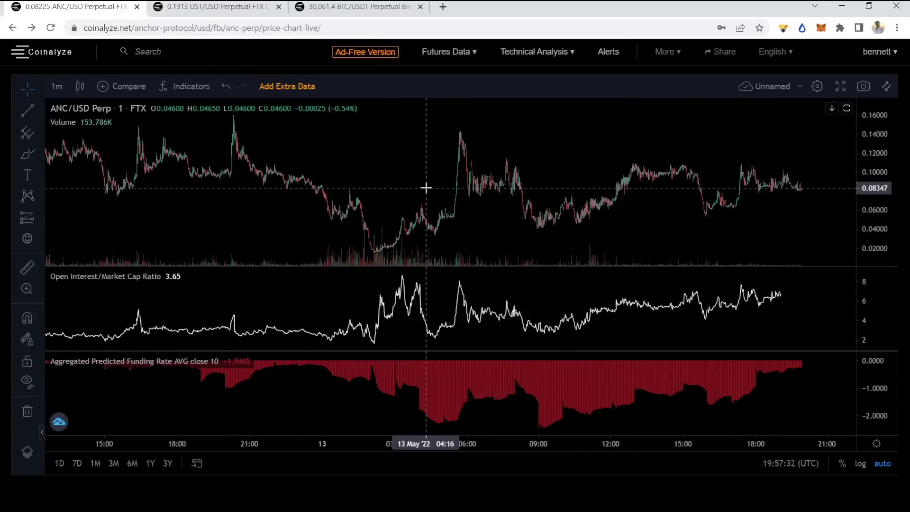
scroll(453, 188, left, 10)
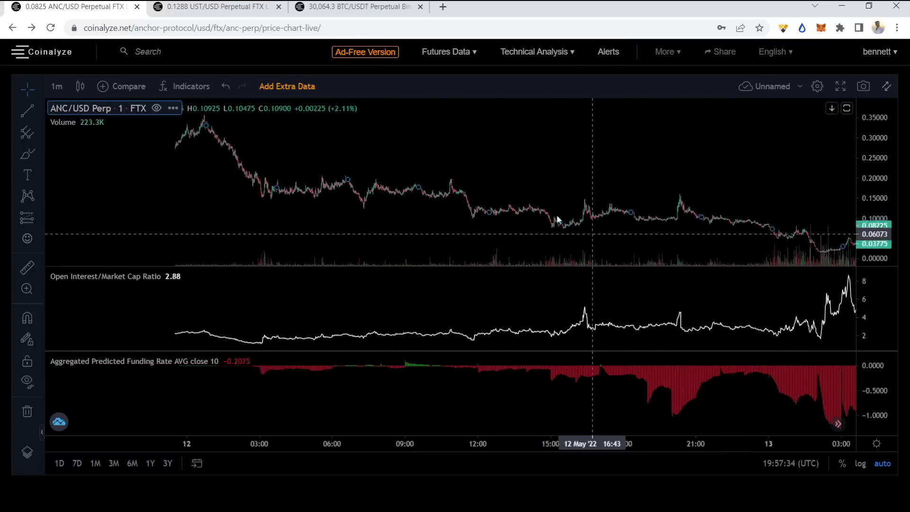
scroll(557, 219, up, 5)
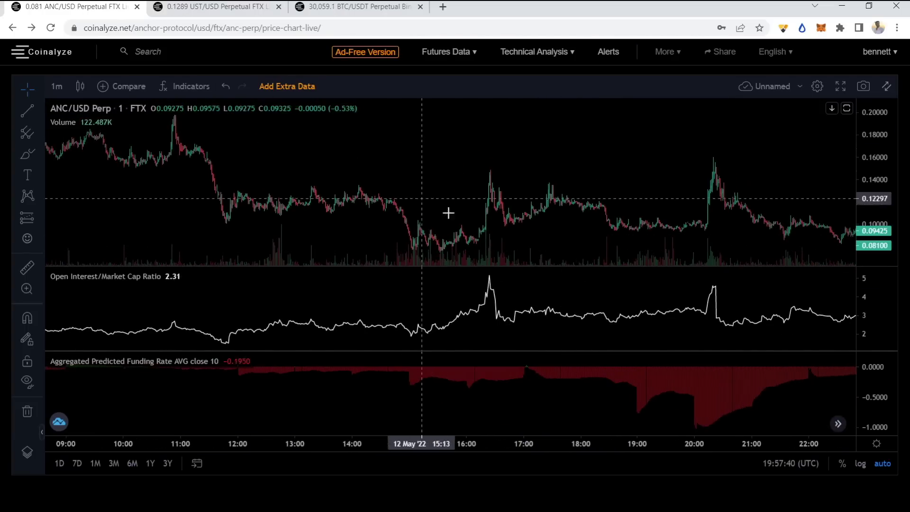
scroll(593, 227, right, 2)
scroll(637, 248, right, 4)
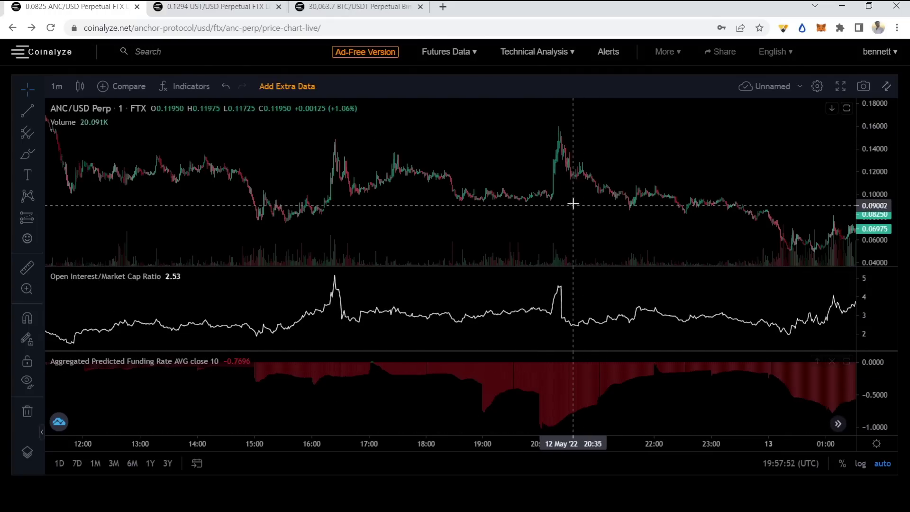
drag(574, 204, 536, 112)
scroll(557, 165, right, 15)
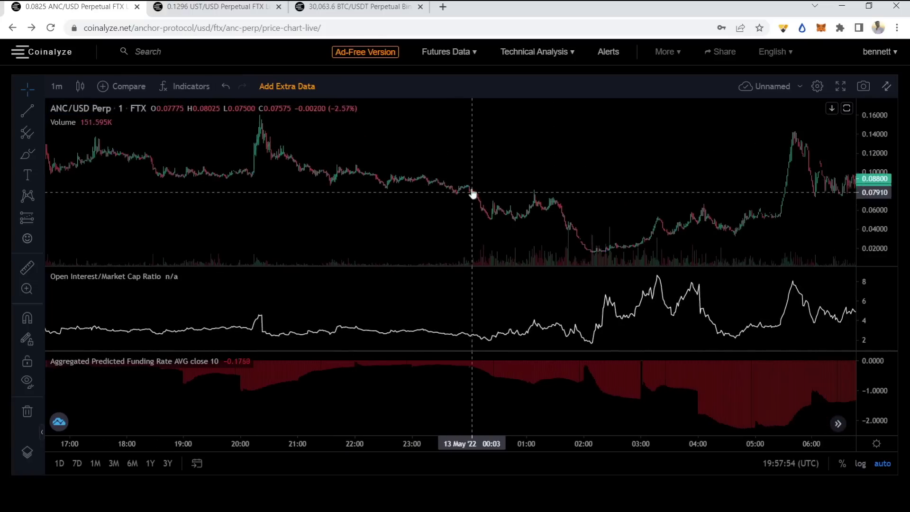
- Examine ANC/USD's open interest ratio and funding rate from the 02:10 price low through the rest of 13 May
scroll(478, 204, up, 4)
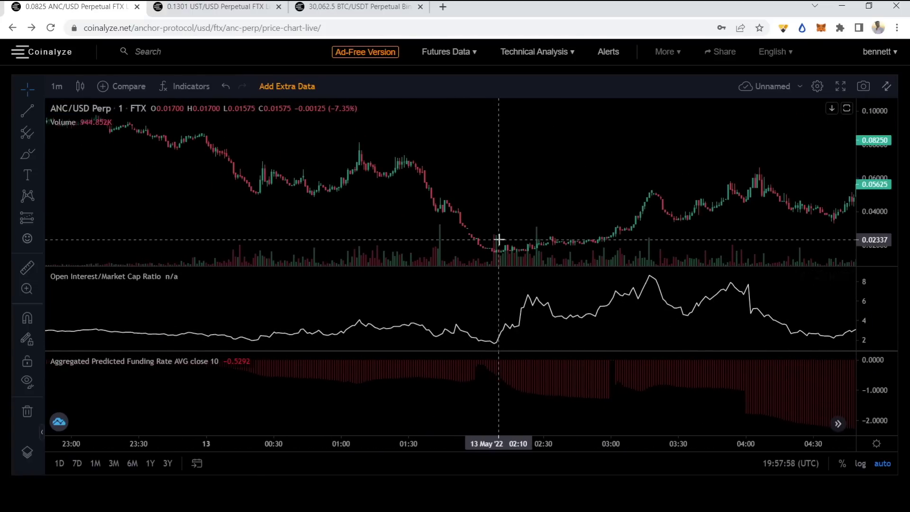
scroll(530, 214, down, 5)
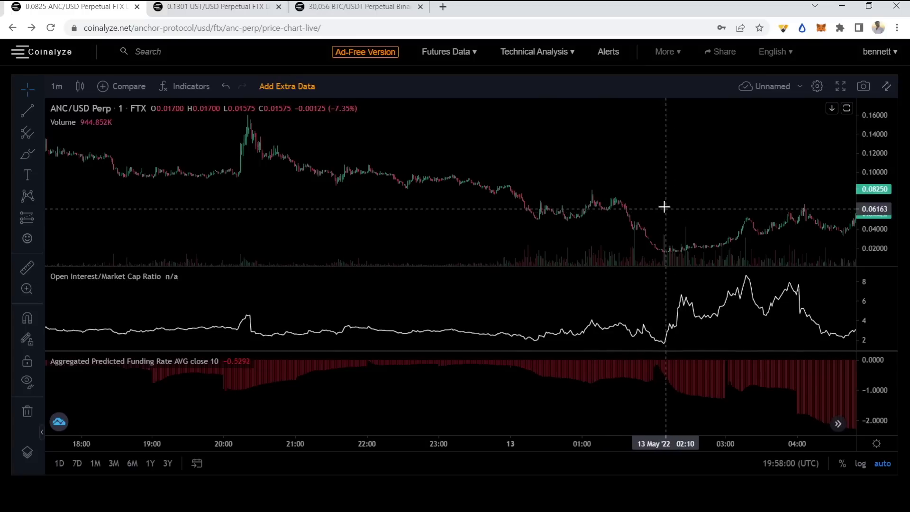
scroll(654, 212, right, 10)
scroll(504, 200, right, 10)
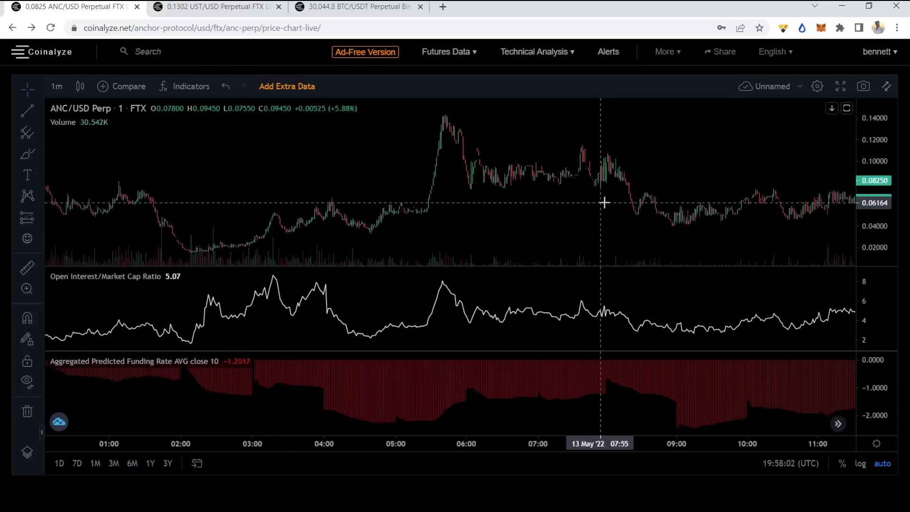
scroll(518, 213, down, 5)
scroll(575, 173, down, 5)
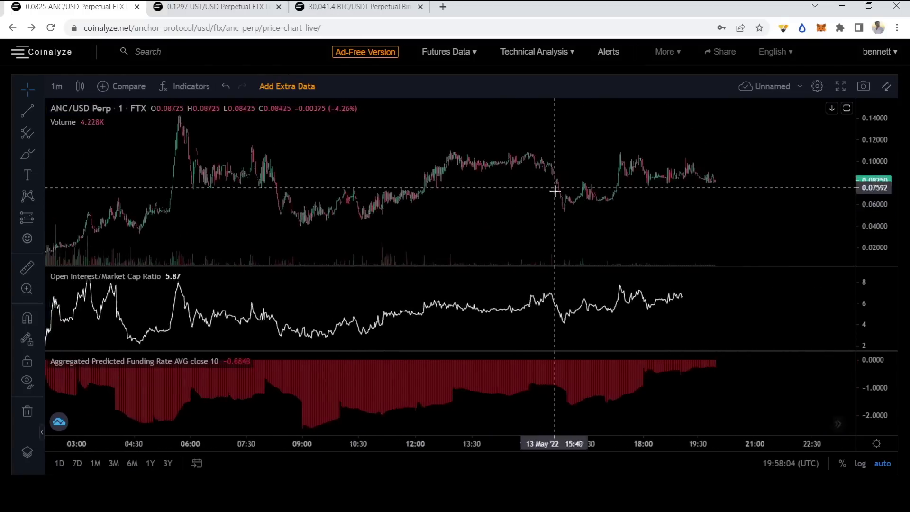
scroll(611, 189, left, 10)
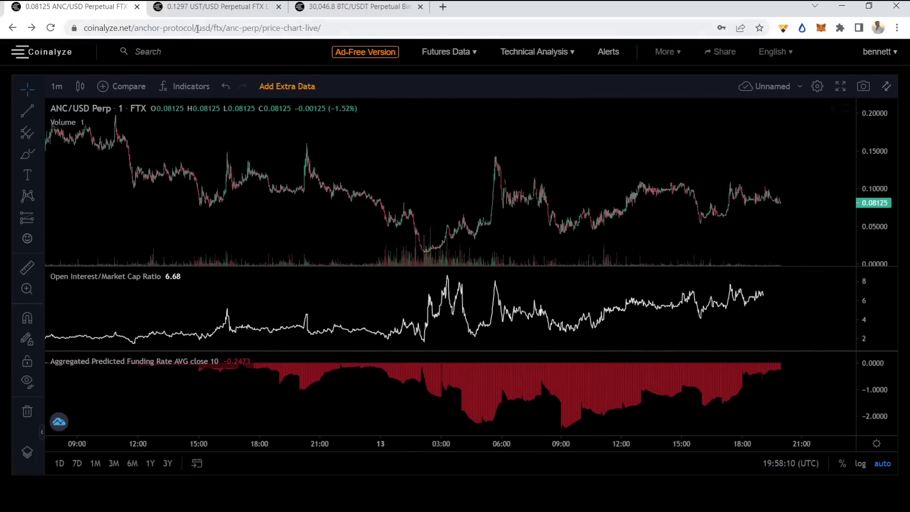
- Measure ANC/USD's price drop after the 05:42 peak on 13 May and compare it with the open interest ratio and funding rate
click(213, 6)
click(92, 8)
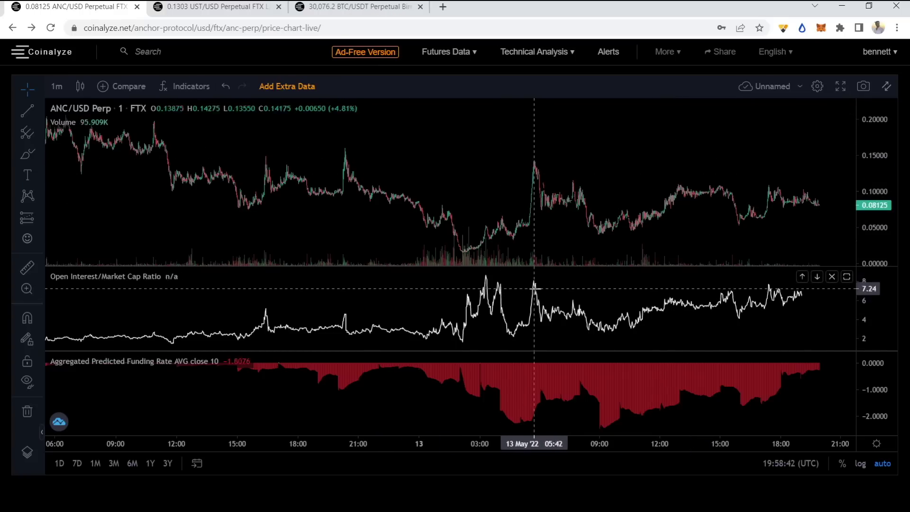
scroll(535, 288, down, 5)
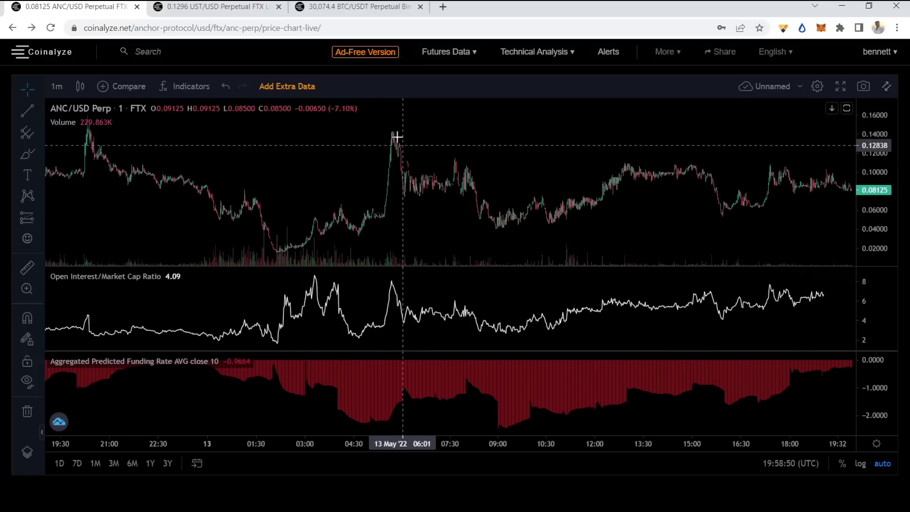
shift+click(415, 139)
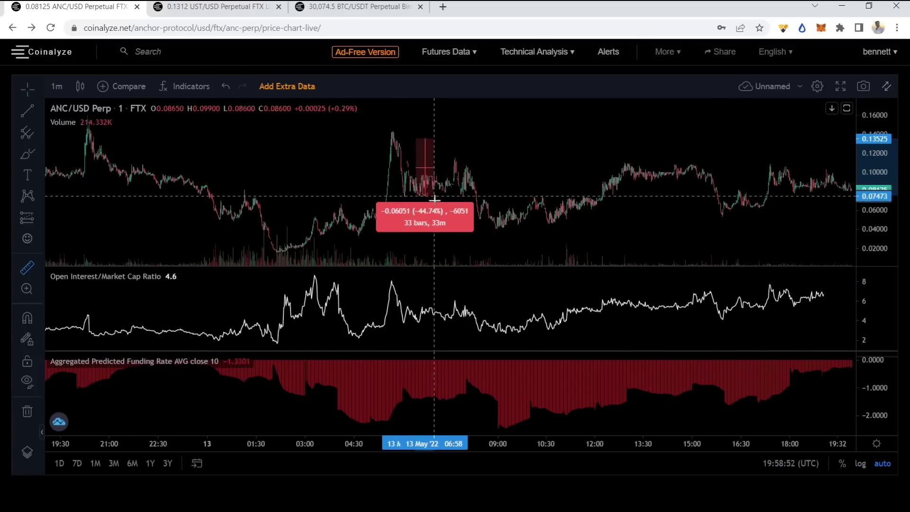
click(472, 240)
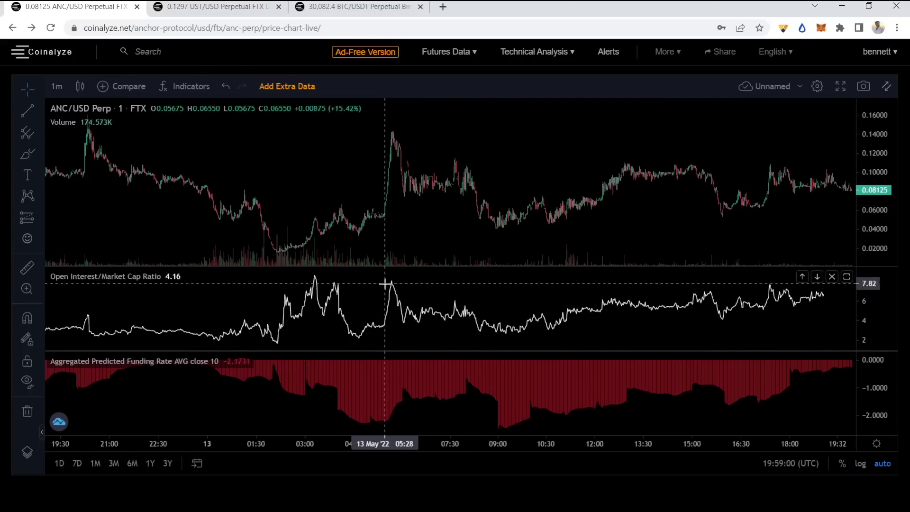
scroll(465, 178, down, 3)
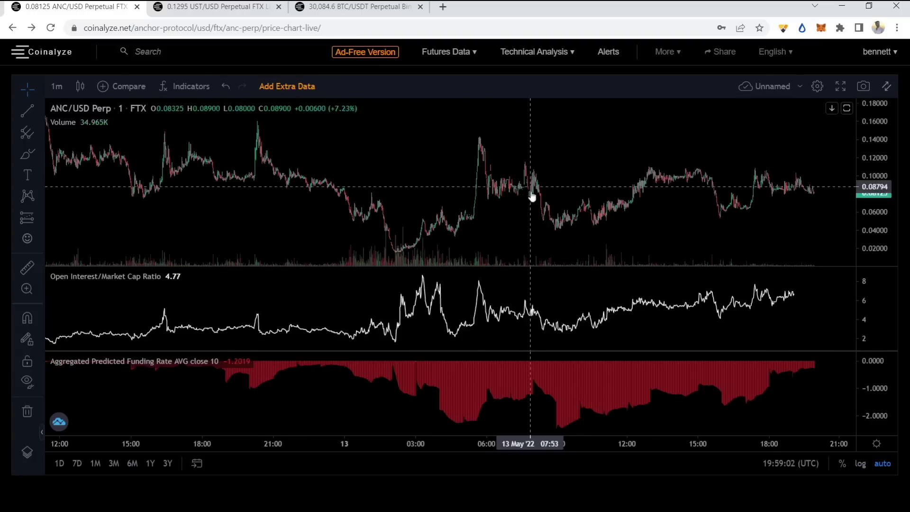
scroll(588, 216, up, 1)
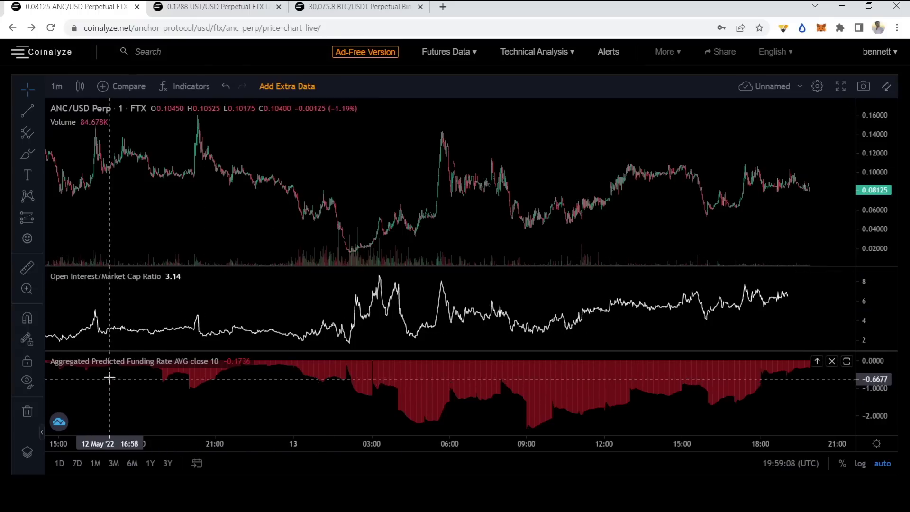
- Review the style and input settings of ANC/USD's Open Interest/Market Cap Ratio indicator
double_click(123, 277)
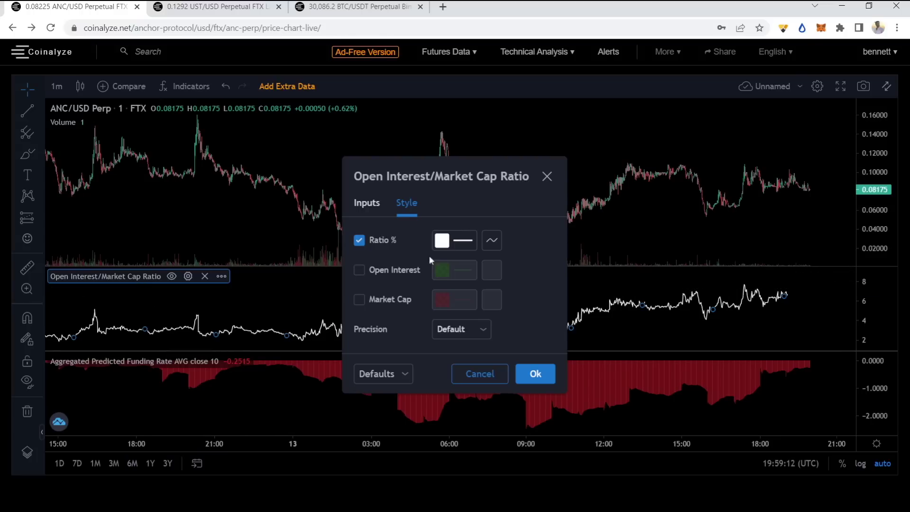
click(371, 203)
click(546, 177)
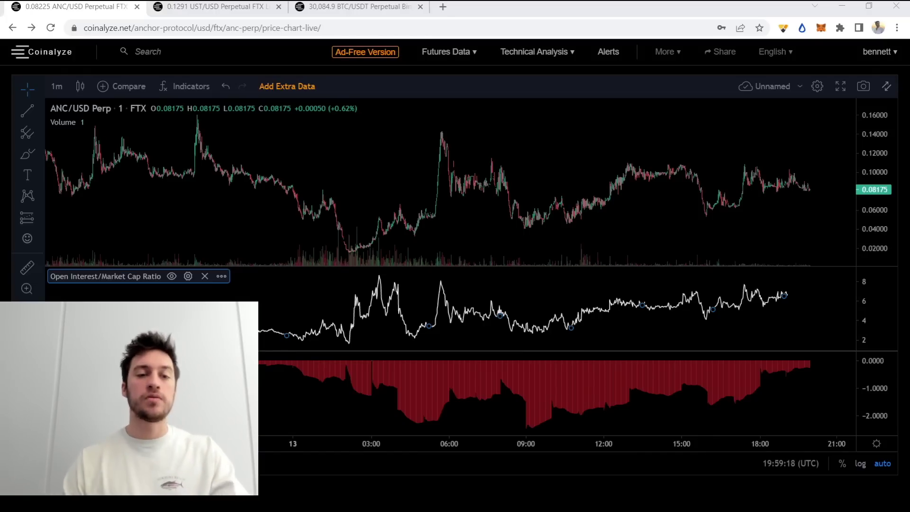
click(146, 240)
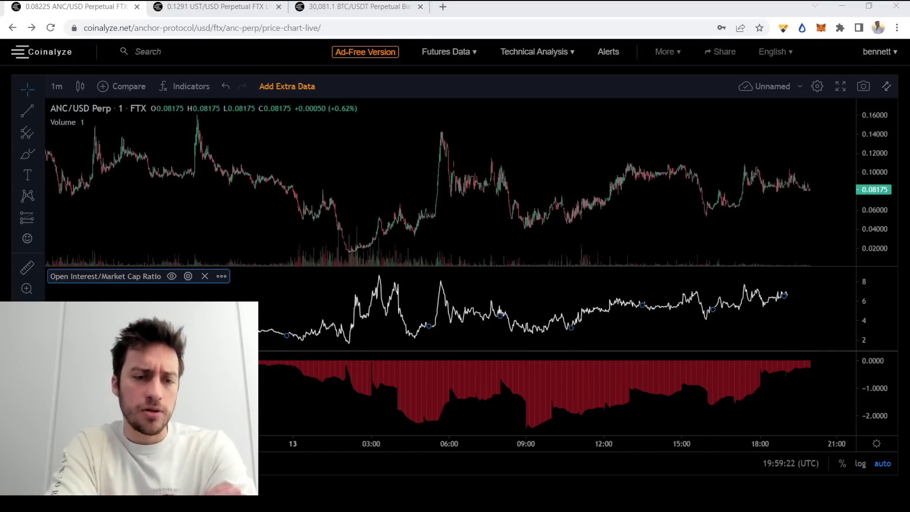
- Look back and forth between the ANC/USD and UST/USD charts and end on the BTC/USDT chart
key(ctrl+Tab)
key(ctrl+shift+Tab)
key(ctrl+Tab)
key(ctrl+Tab)
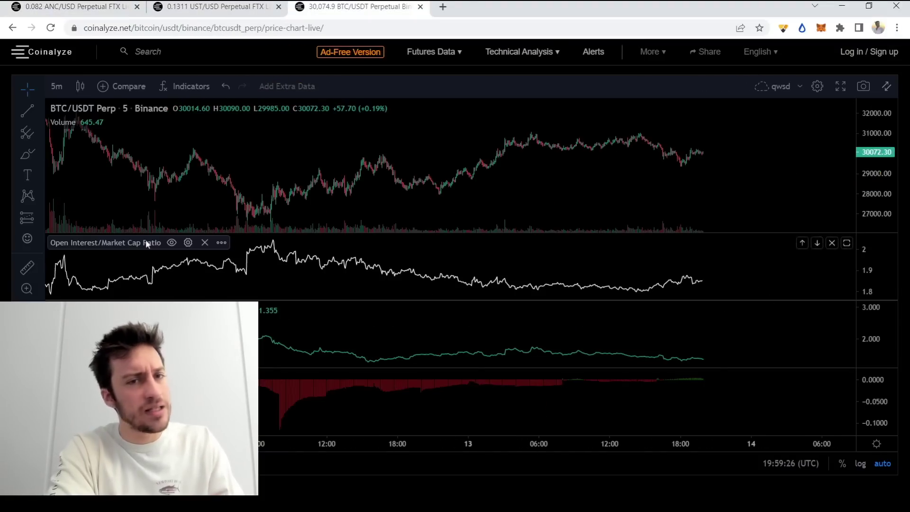